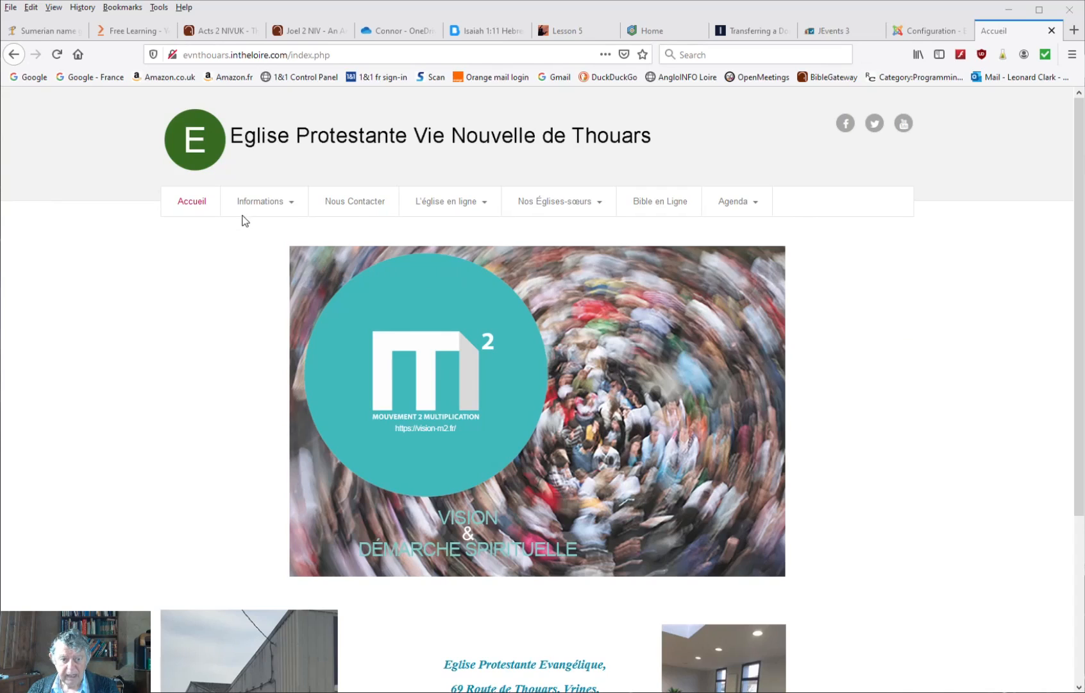
Open the church's events calendar and check the details of the Culte events on 17 and 24 May 2020.
mouse_move(726, 216)
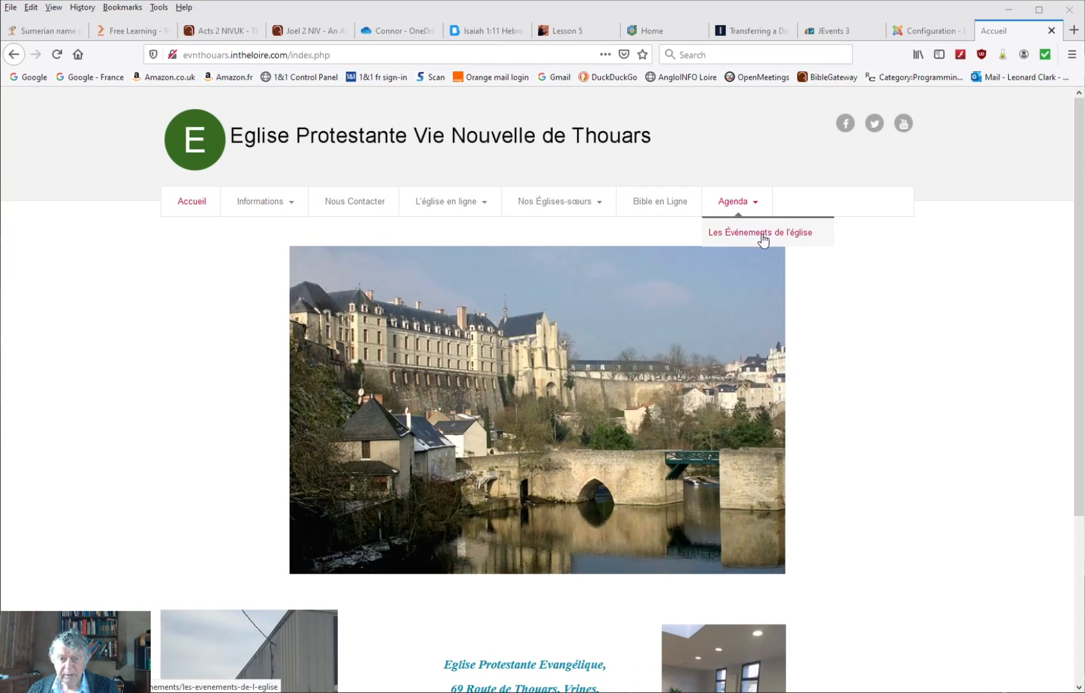
left_click(748, 234)
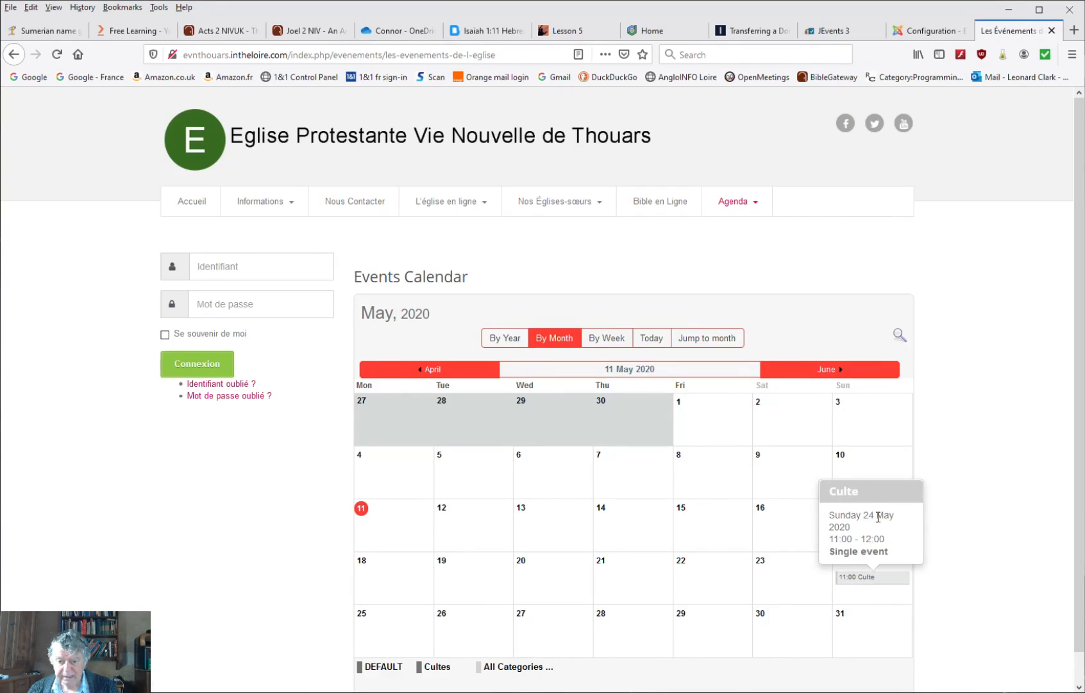
mouse_move(880, 525)
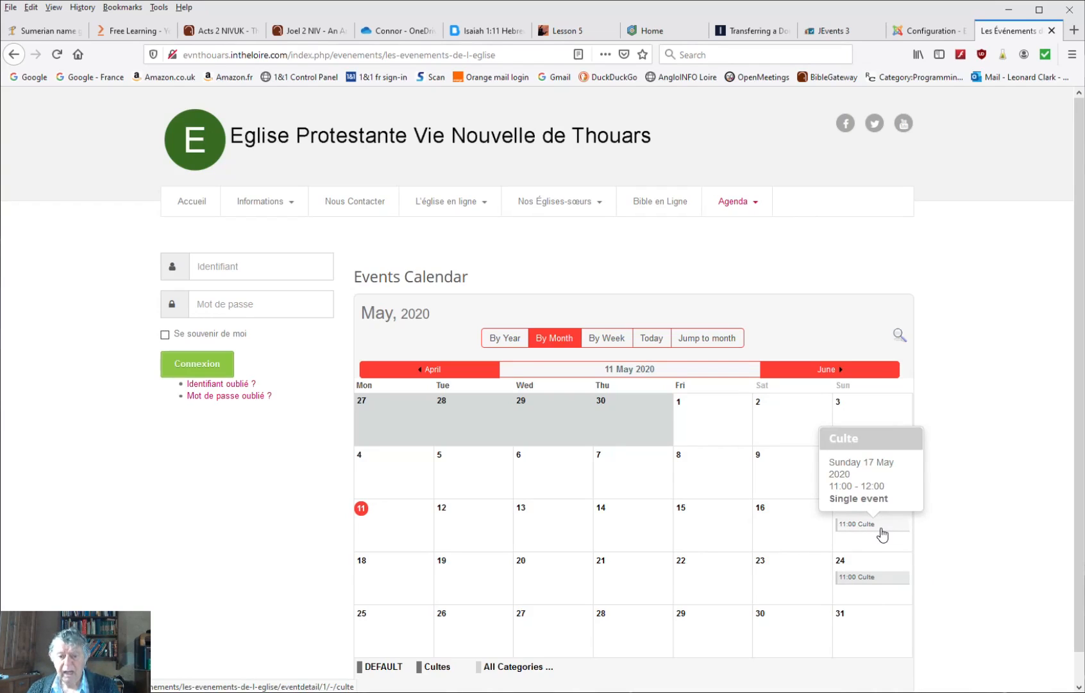
scroll(971, 574, "down", 1)
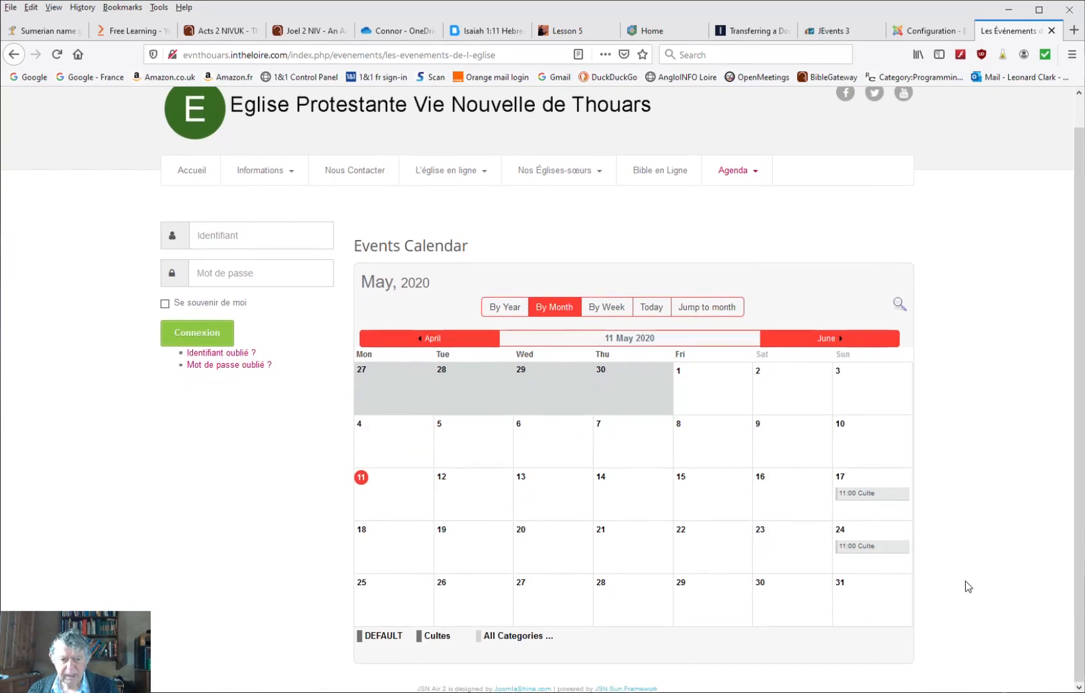
scroll(965, 580, "up", 1)
right_click(858, 525)
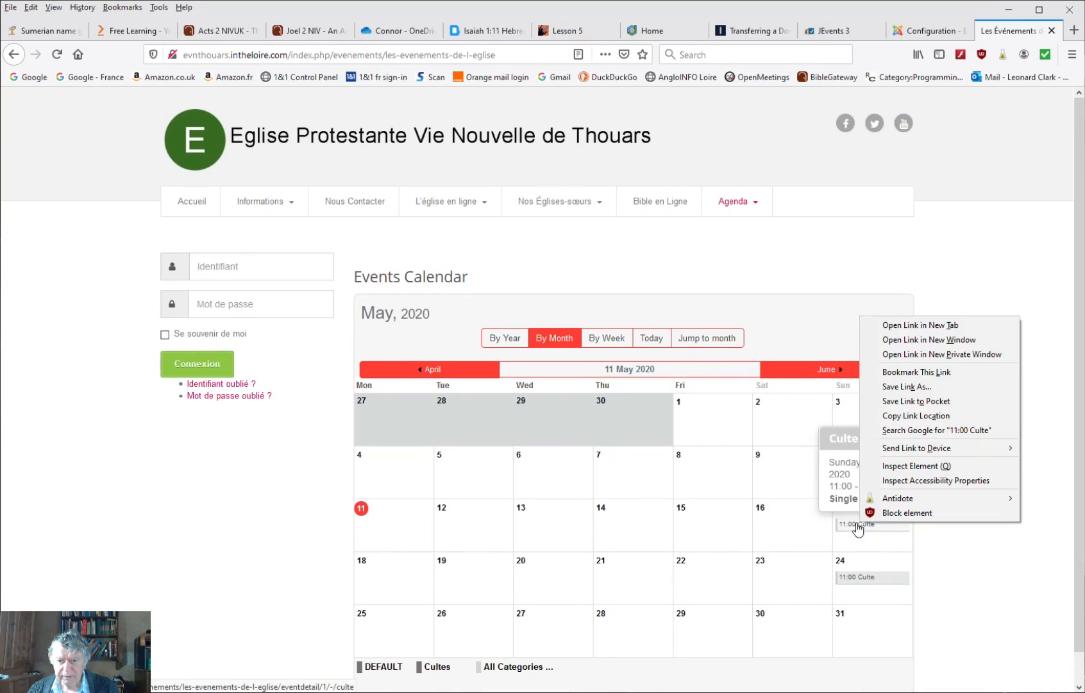
left_click(939, 550)
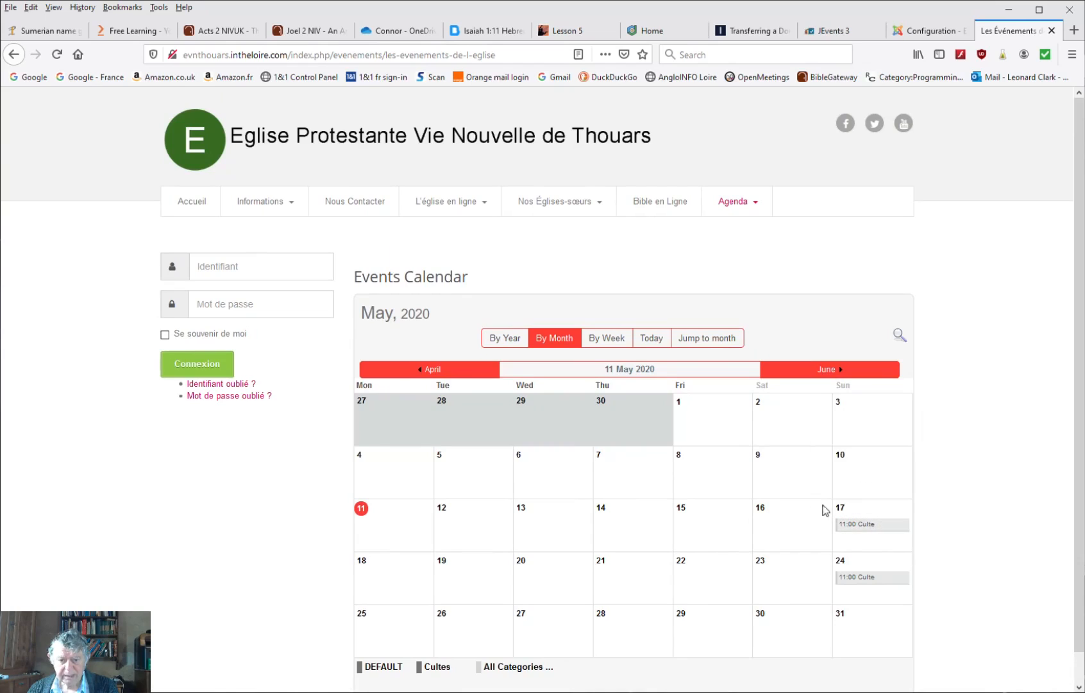
View the events calendar by week and for today, then return to the monthly view.
left_click(605, 338)
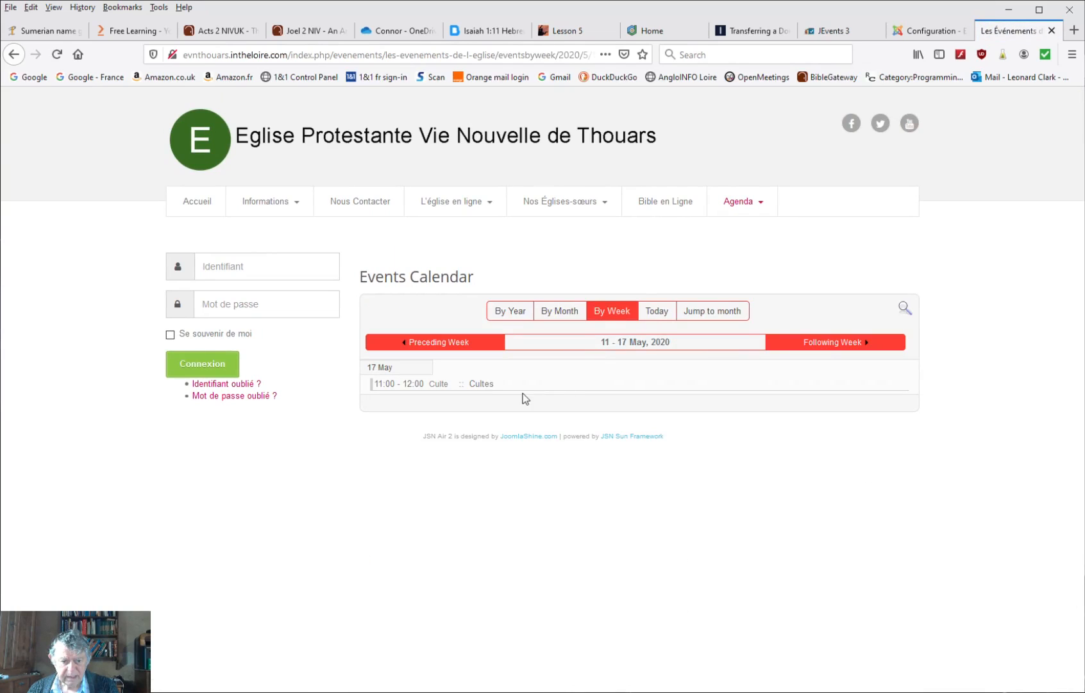
left_click(658, 313)
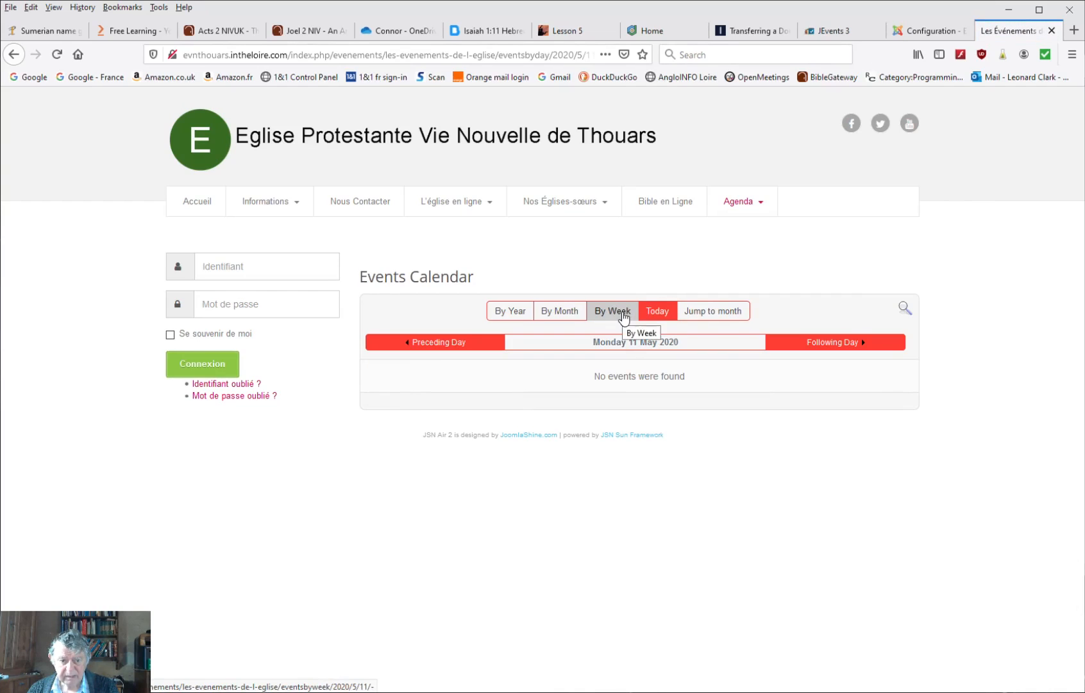
left_click(563, 312)
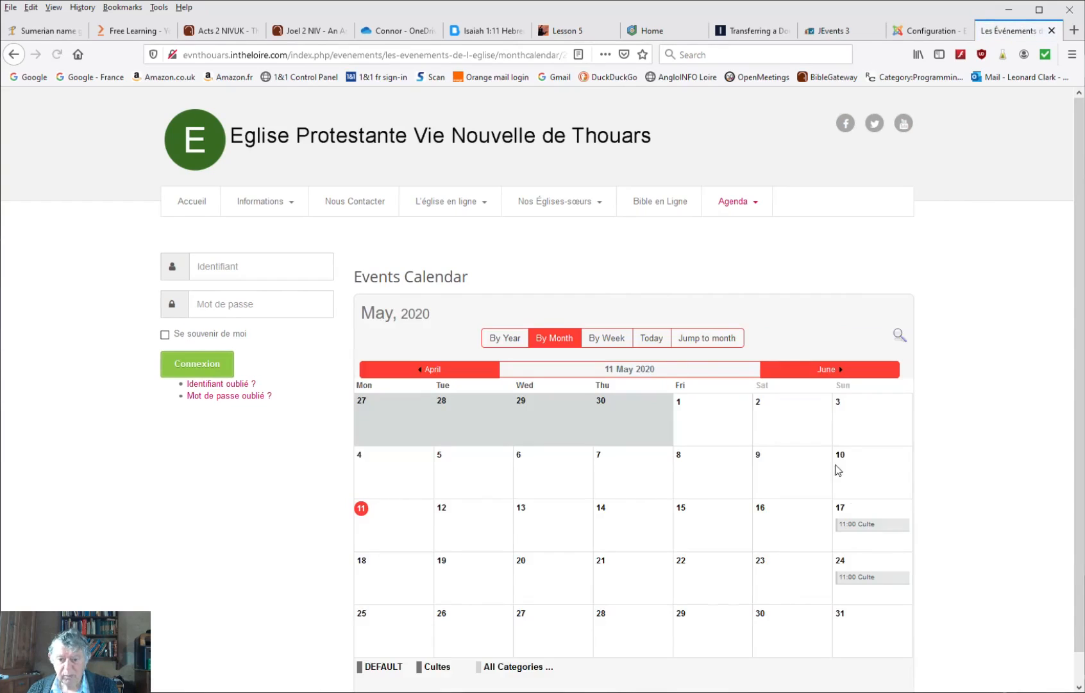
mouse_move(867, 530)
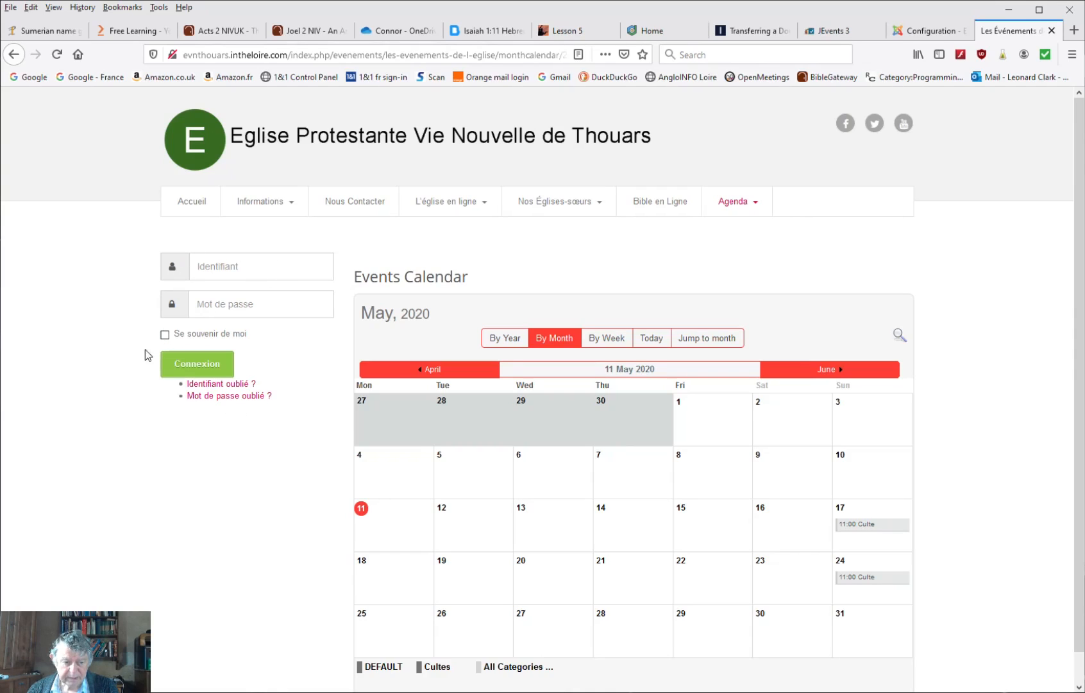
Log in to the site as tester with the account password, and decline to save the login in the browser.
left_click(215, 272)
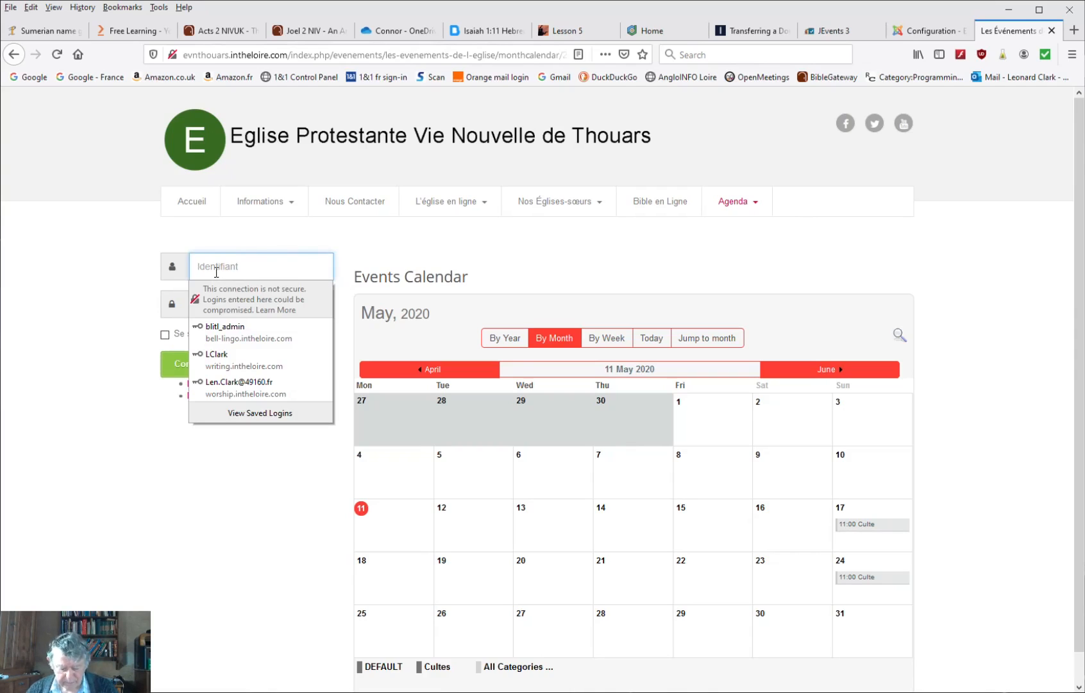
type("tester")
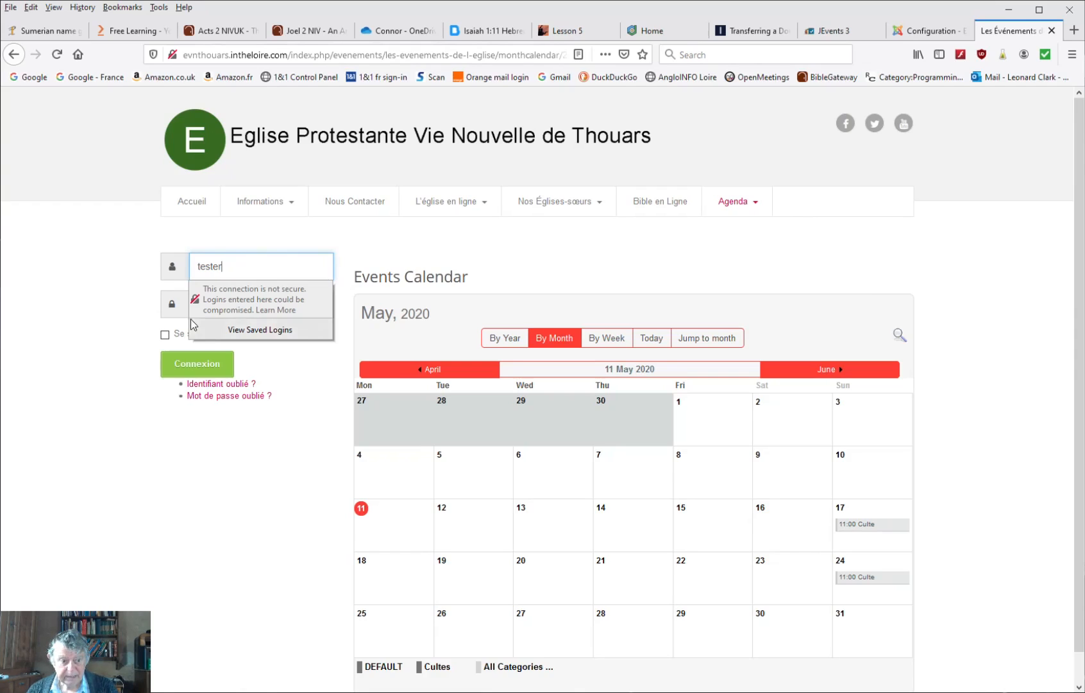
left_click(307, 414)
left_click(250, 306)
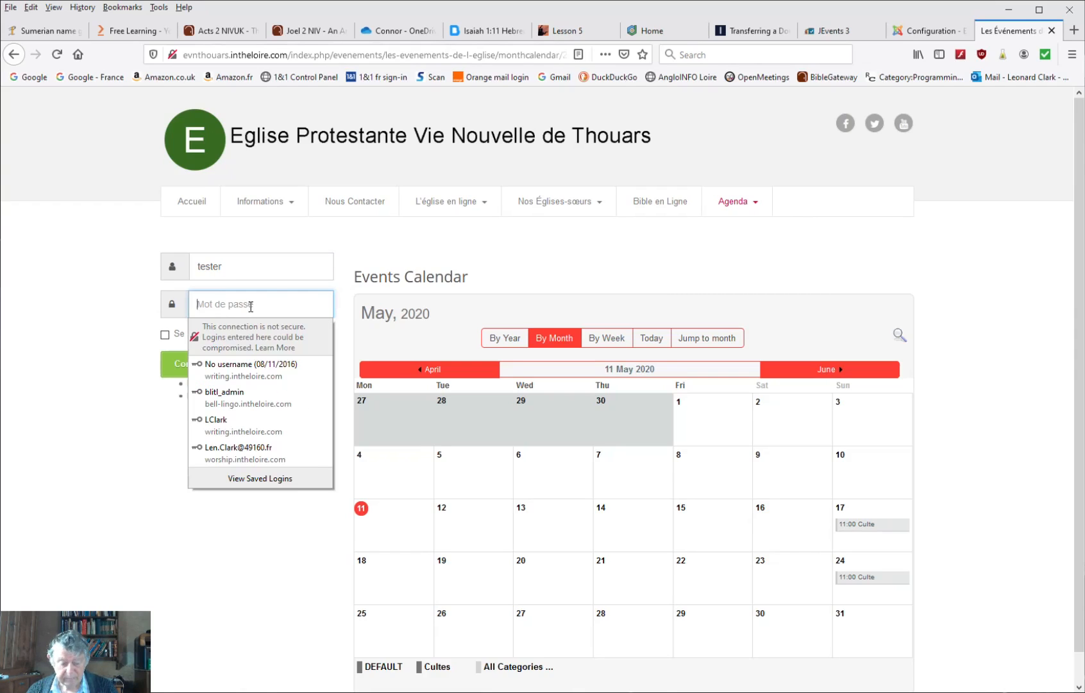
type("•••")
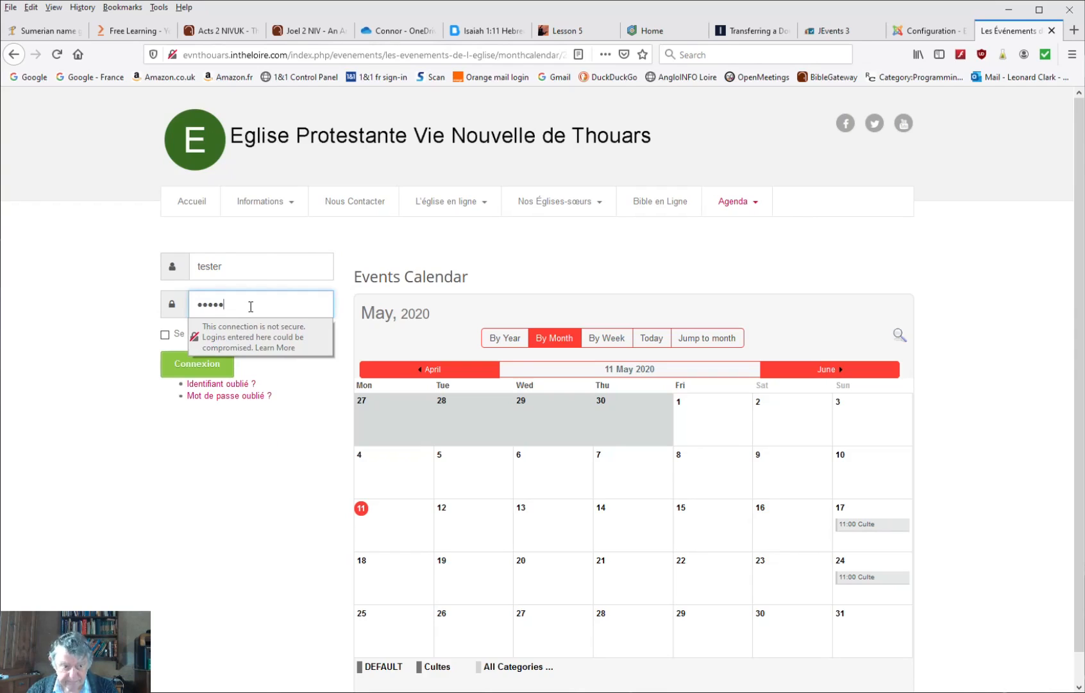
type("•••")
left_click(305, 474)
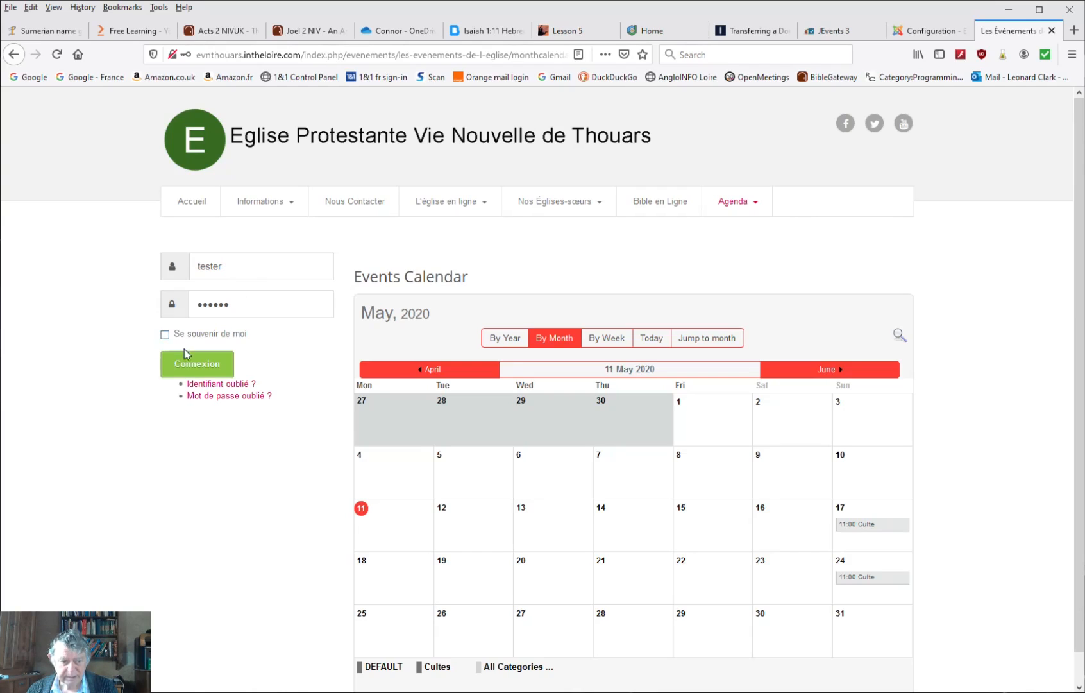
left_click(199, 371)
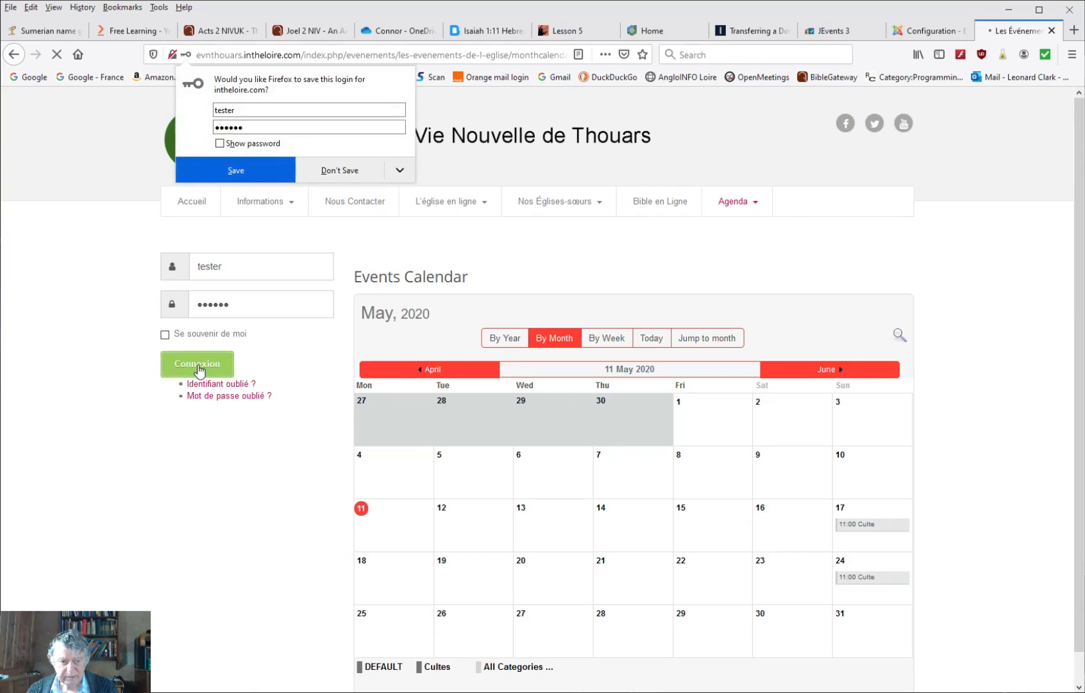
left_click(333, 173)
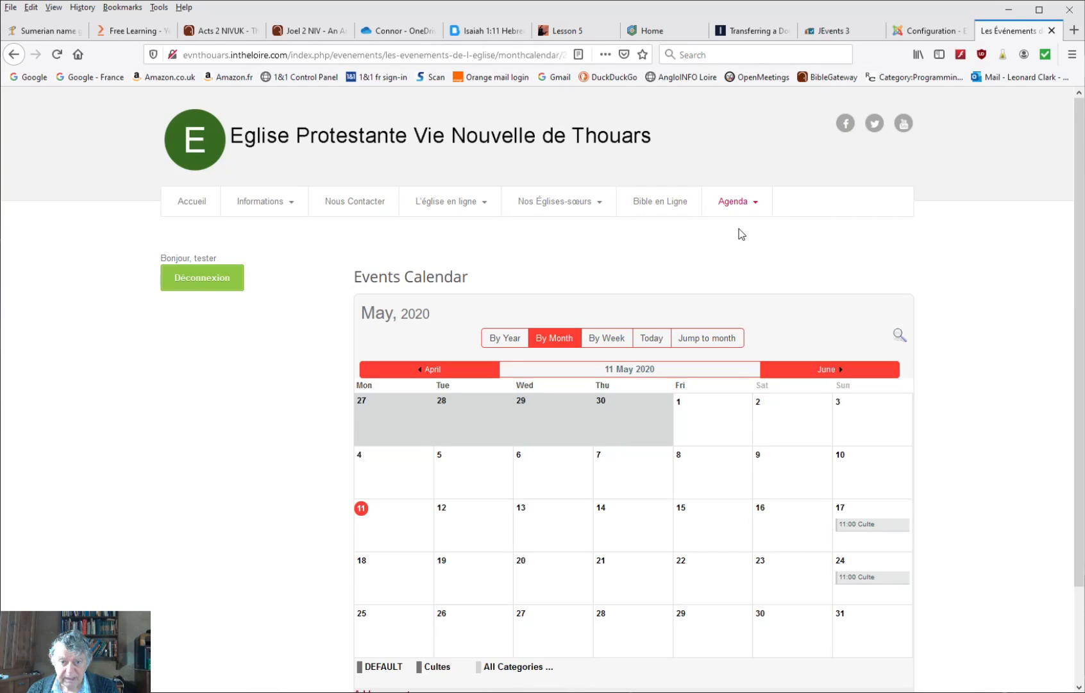
Open the form for adding a new event to the agenda and look over its fields.
mouse_move(738, 213)
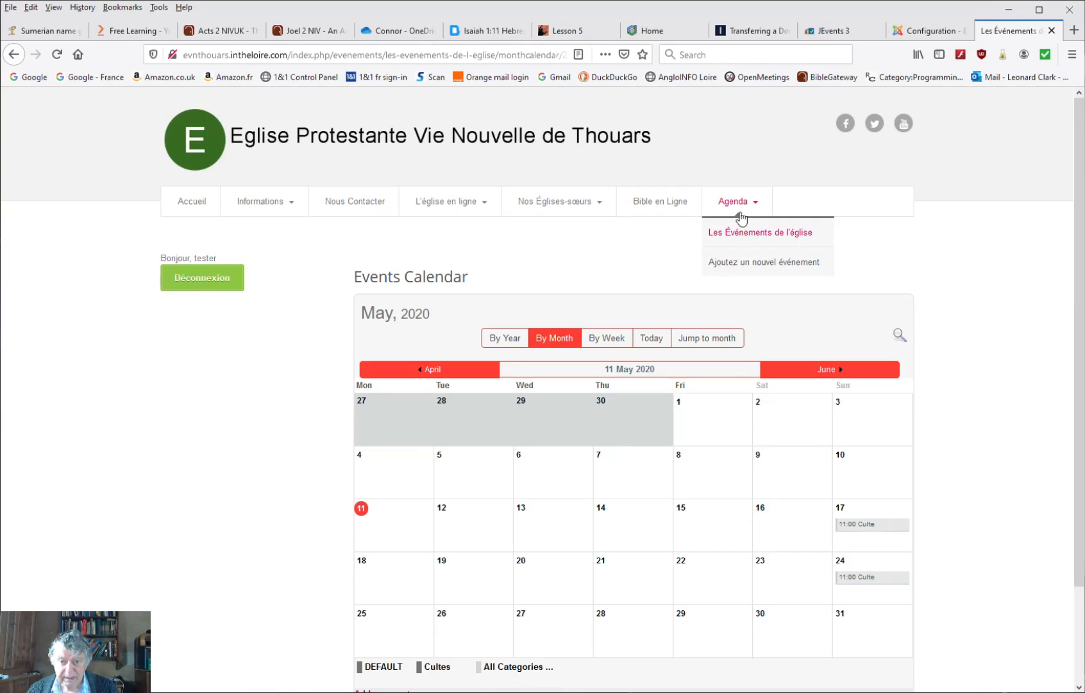
left_click(770, 268)
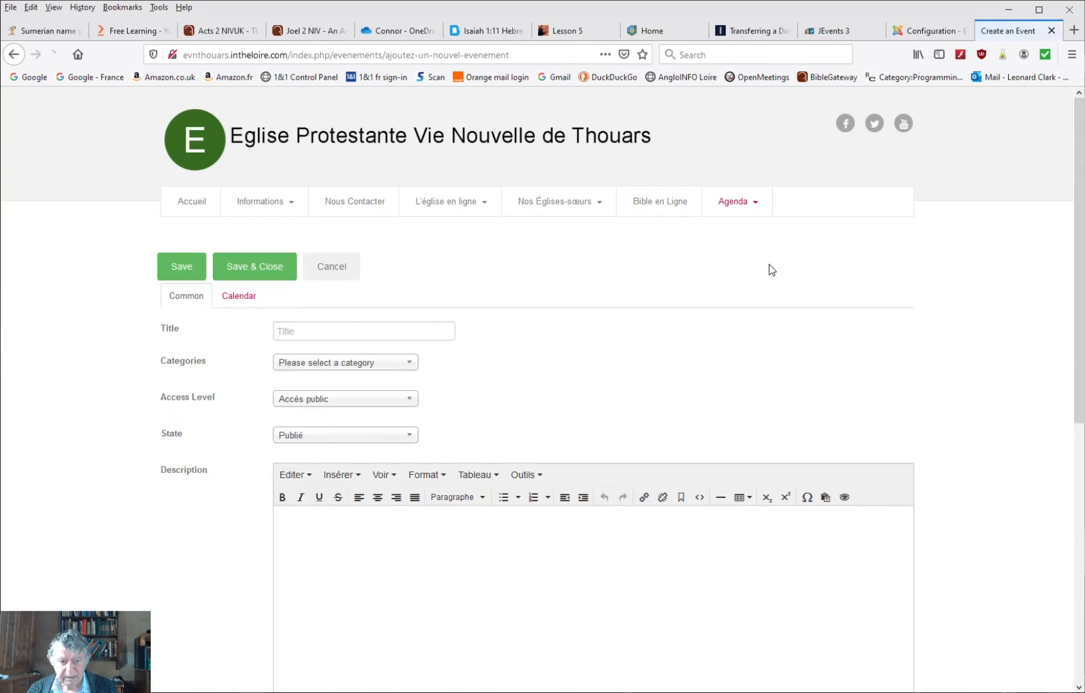
scroll(706, 545, "down", 4)
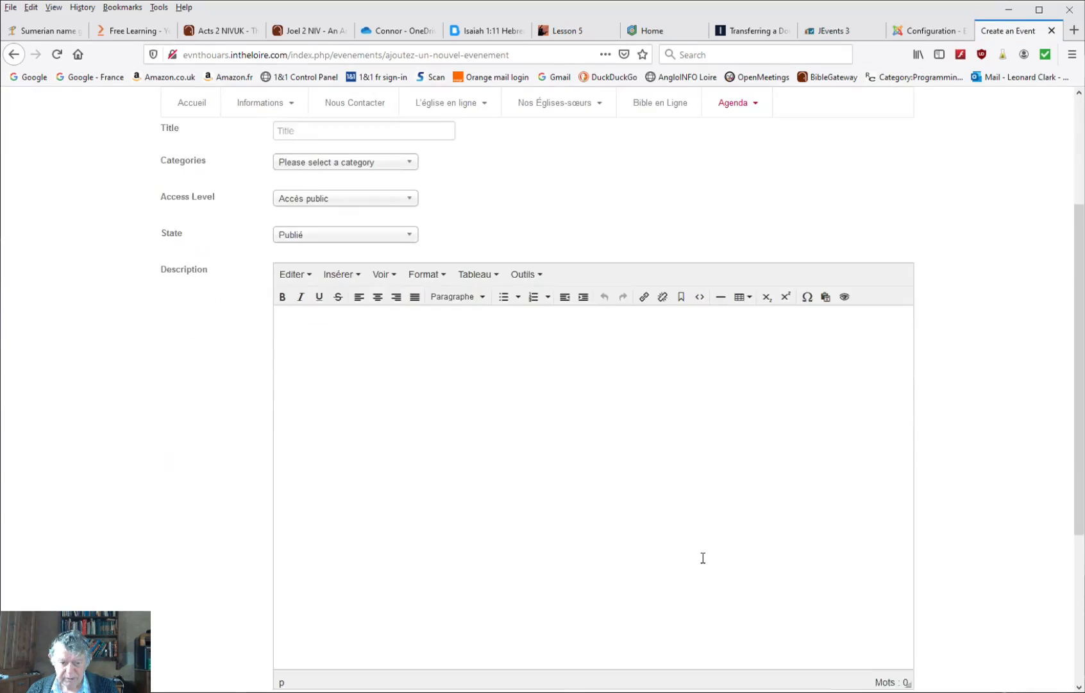
scroll(703, 557, "up", 4)
scroll(703, 558, "up", 1)
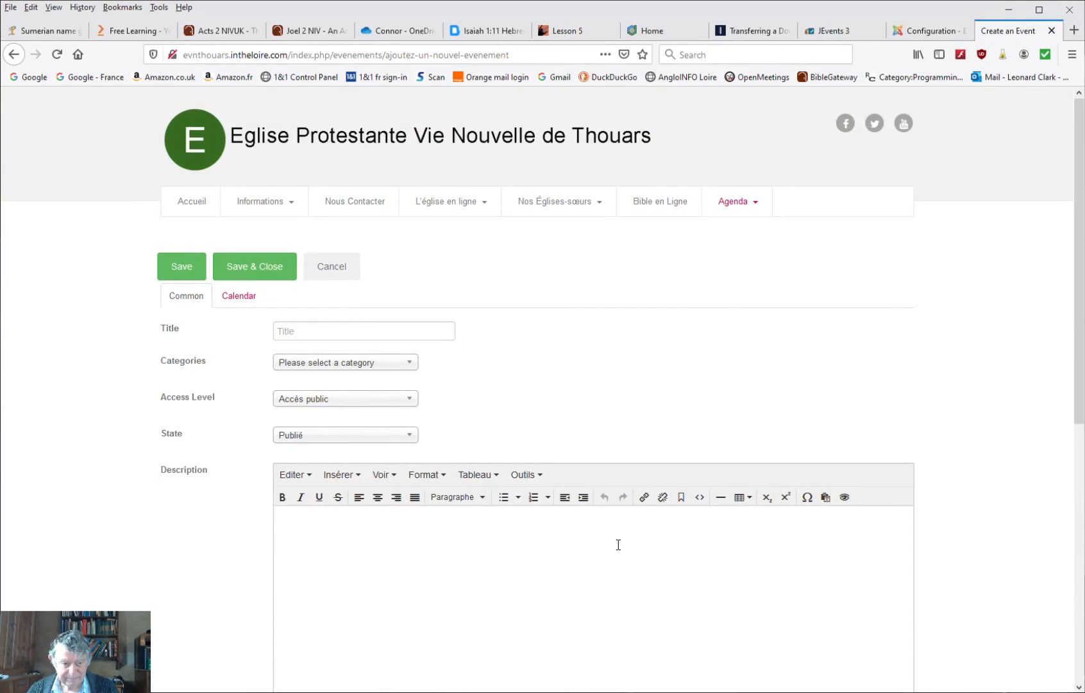
scroll(618, 549, "down", 2)
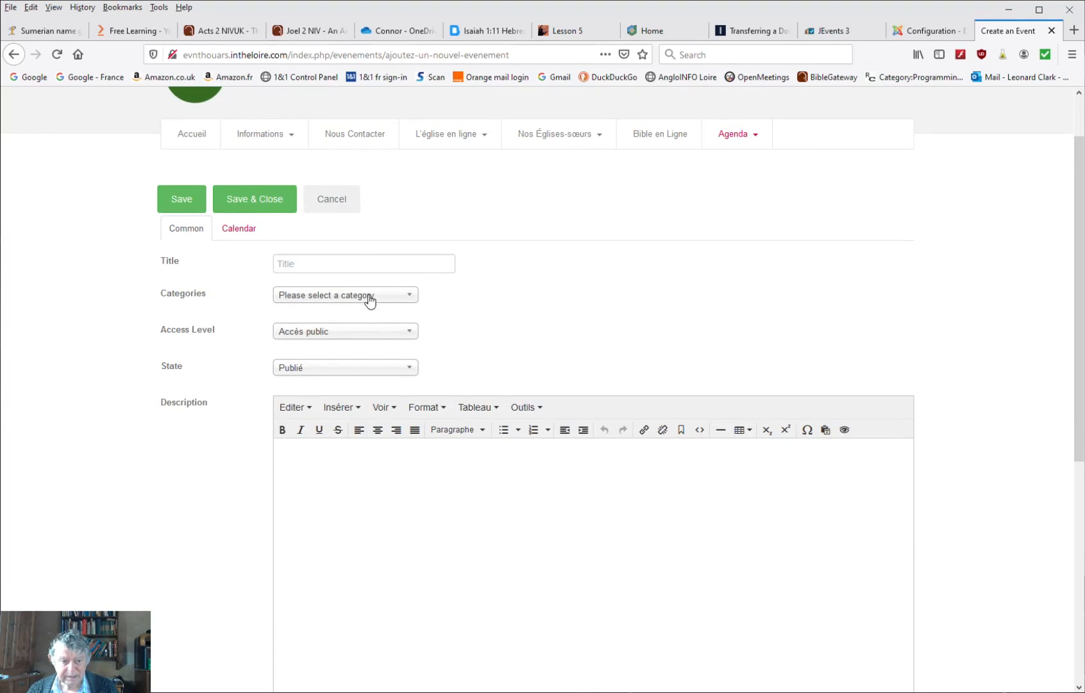
Title the new event "Culte" and assign it to the Cultes category.
left_click(344, 262)
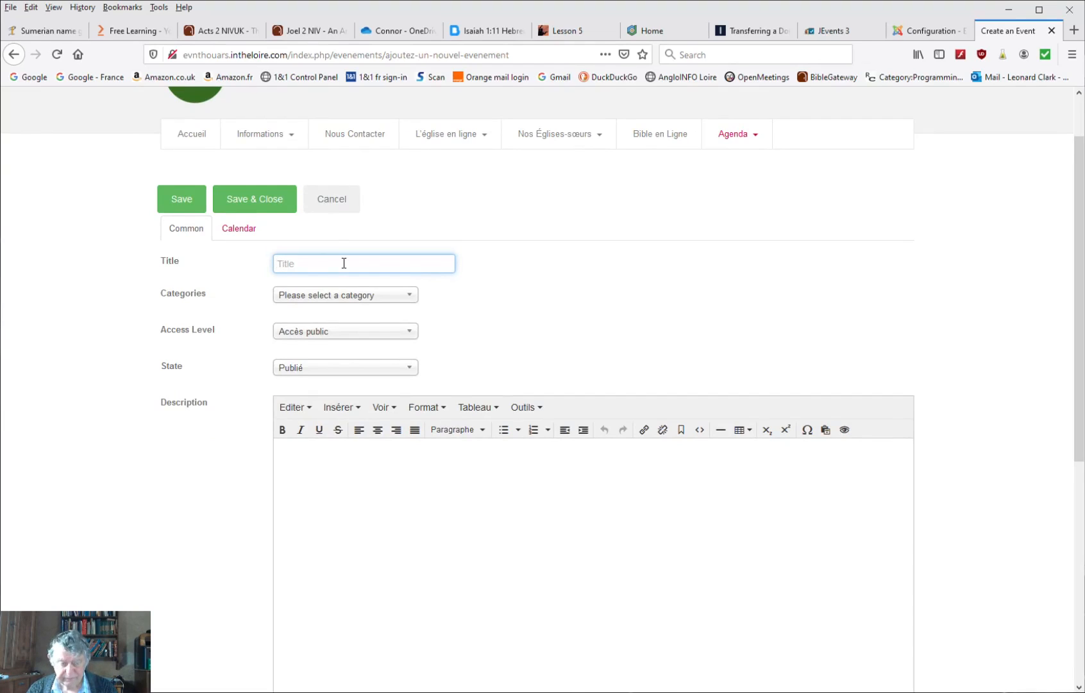
type("Culte")
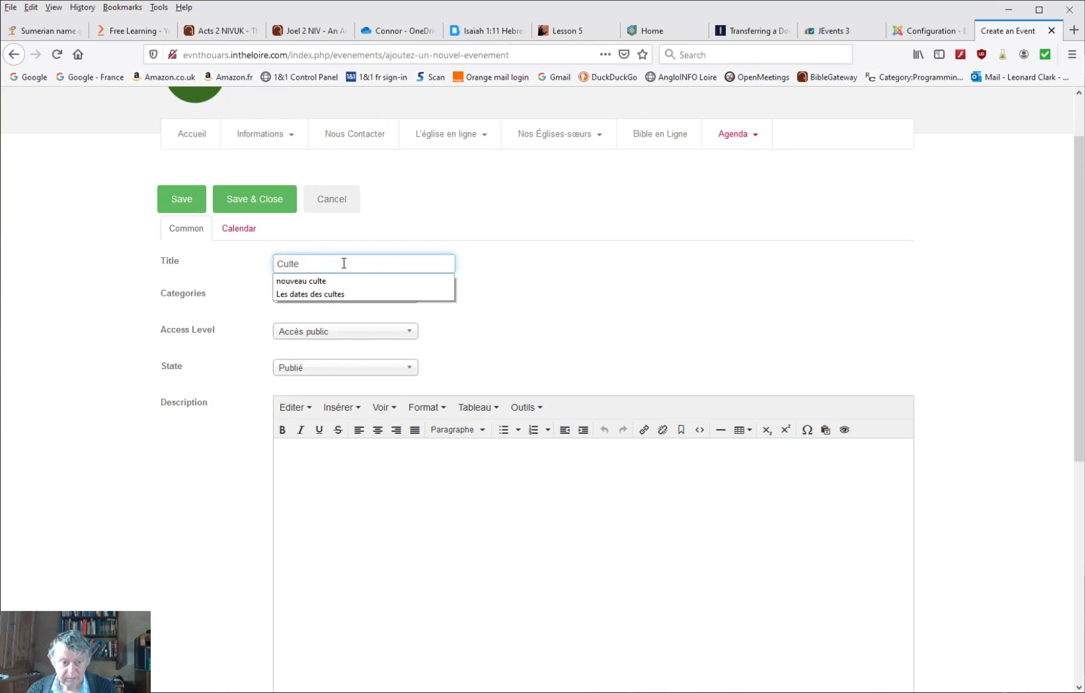
key("Escape")
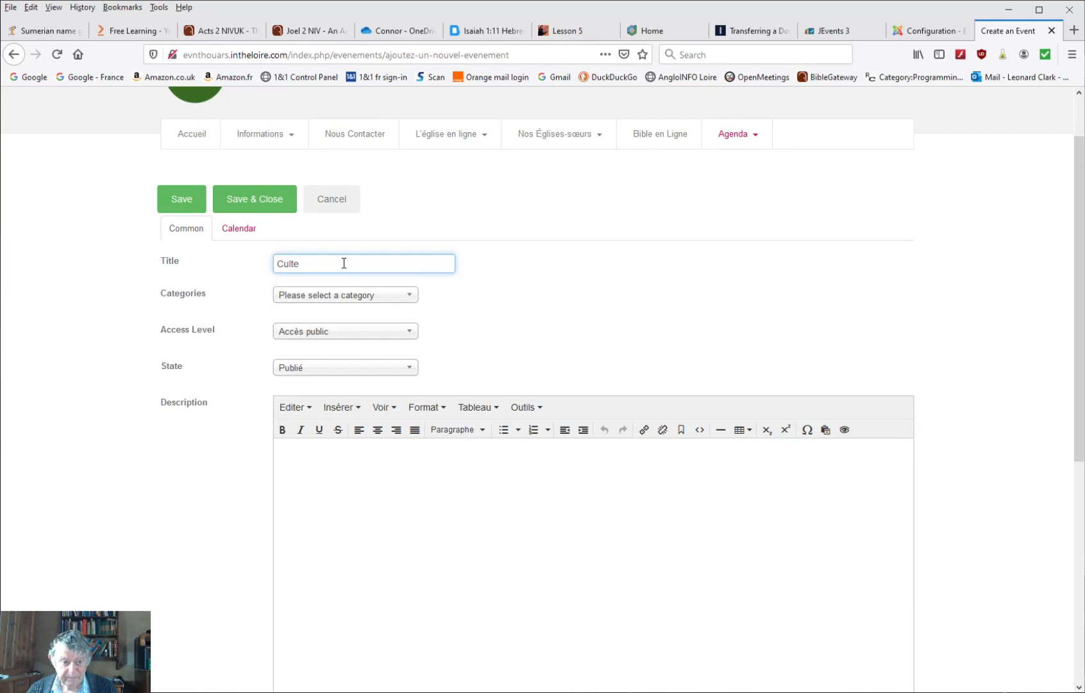
left_click(399, 298)
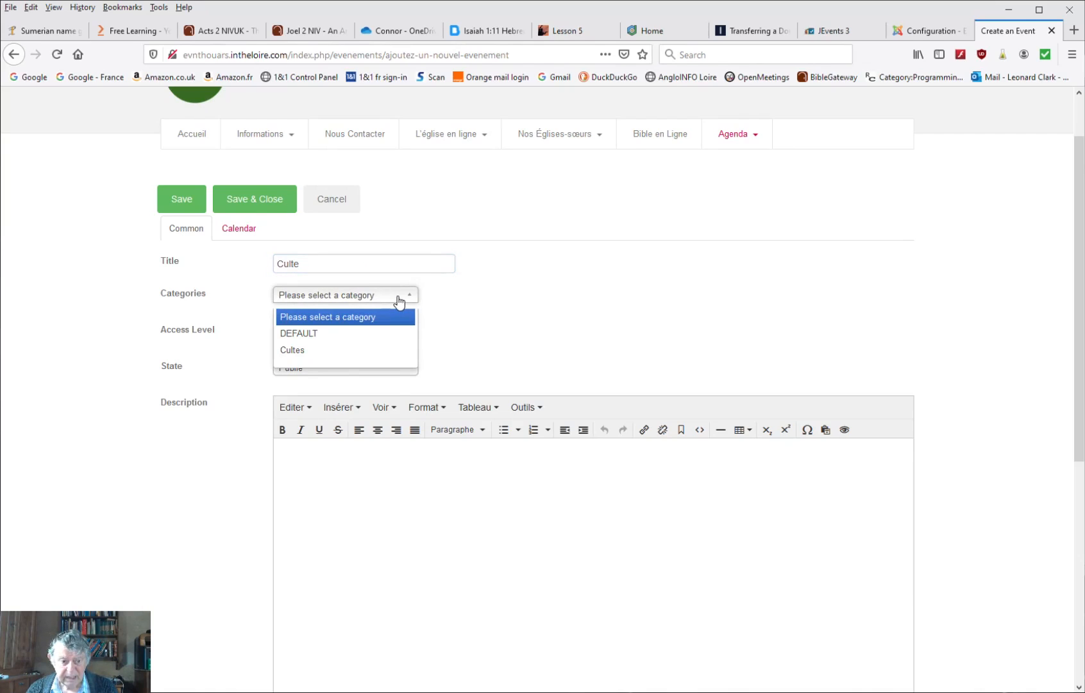
left_click(313, 350)
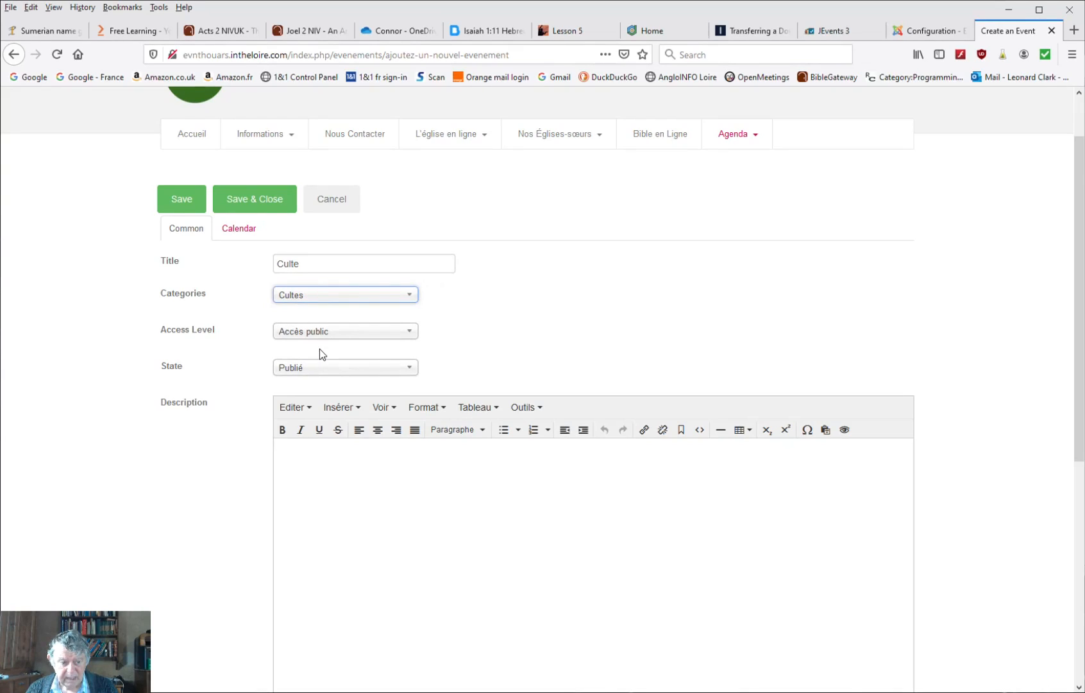
Enter "This doesn't seem to be visible" as the event description.
left_click(347, 479)
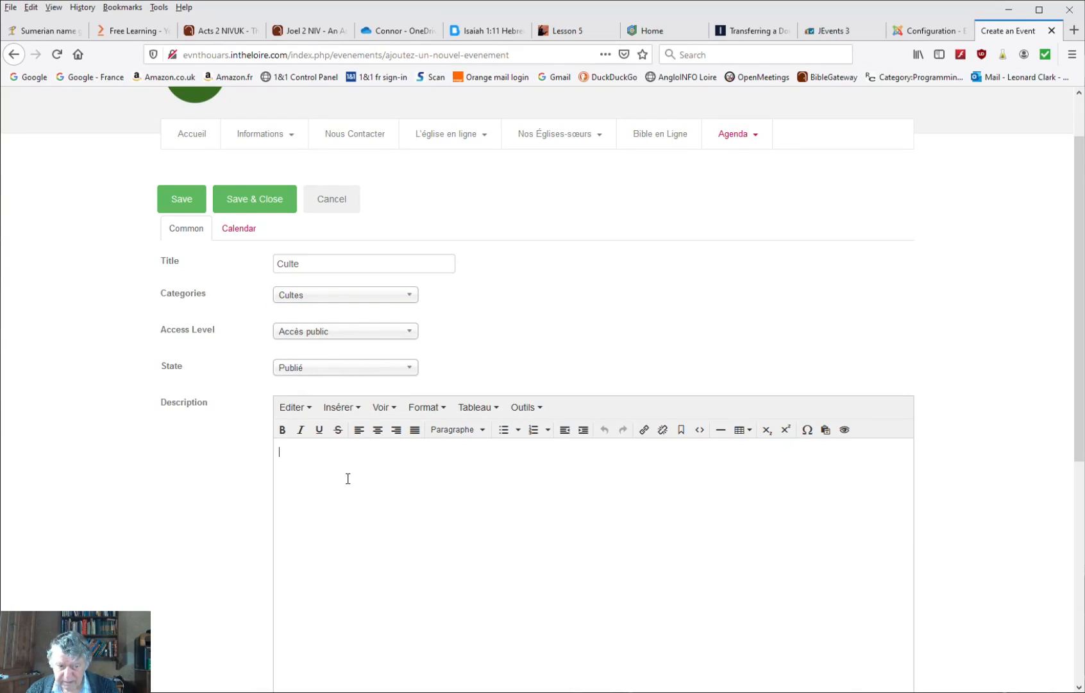
type("Th")
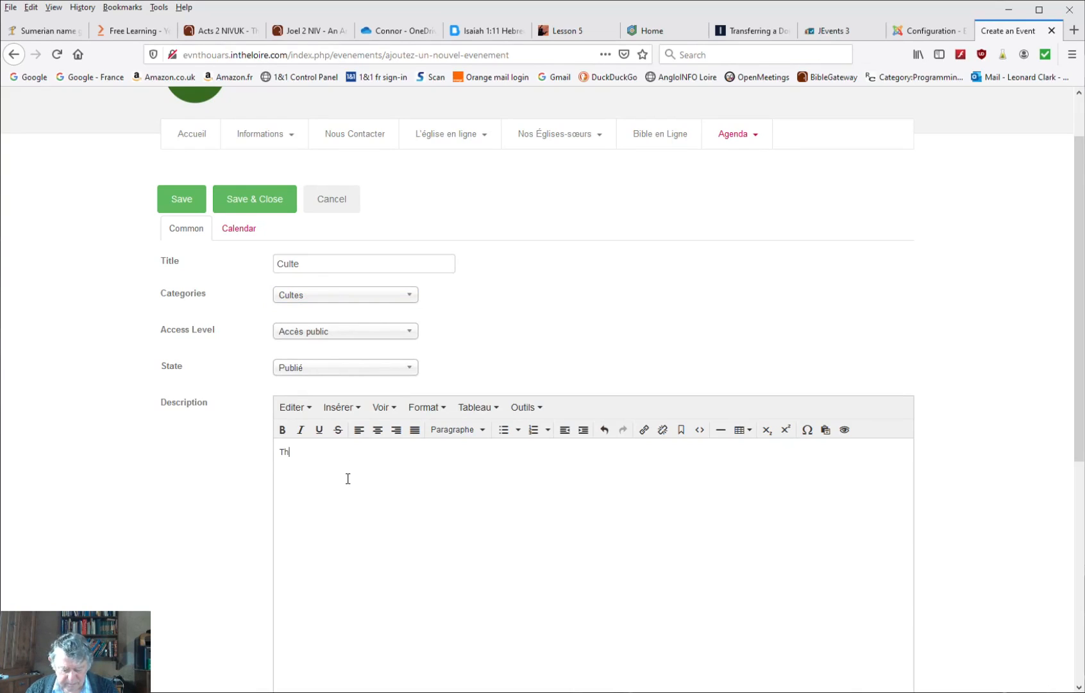
type("is doesn")
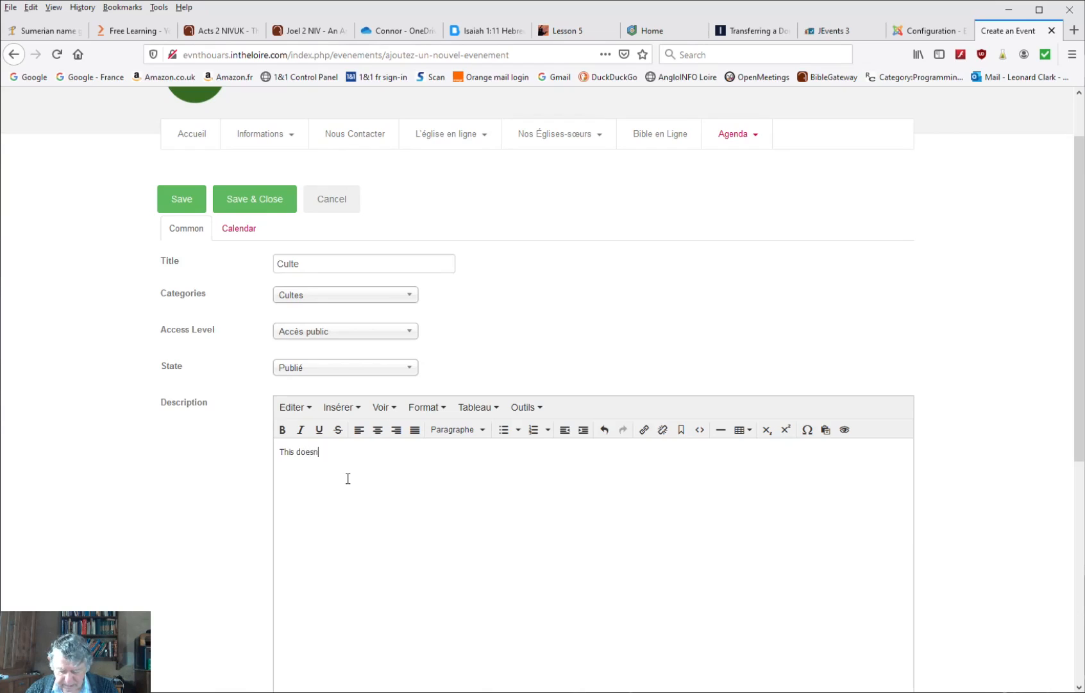
type("'t seem to")
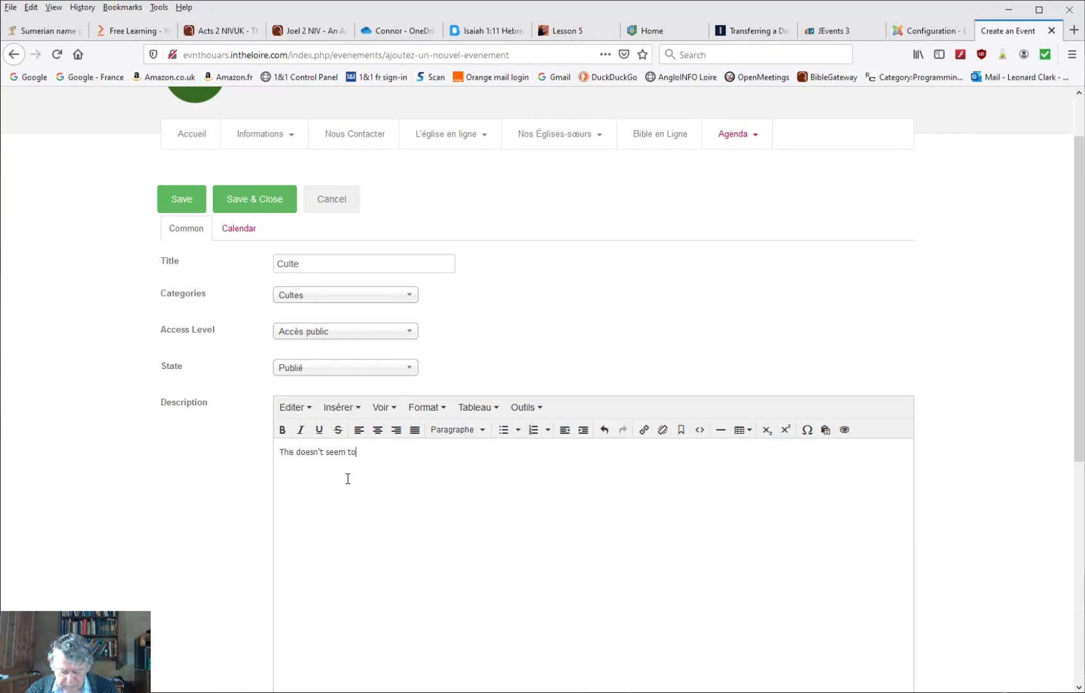
type(" be visible")
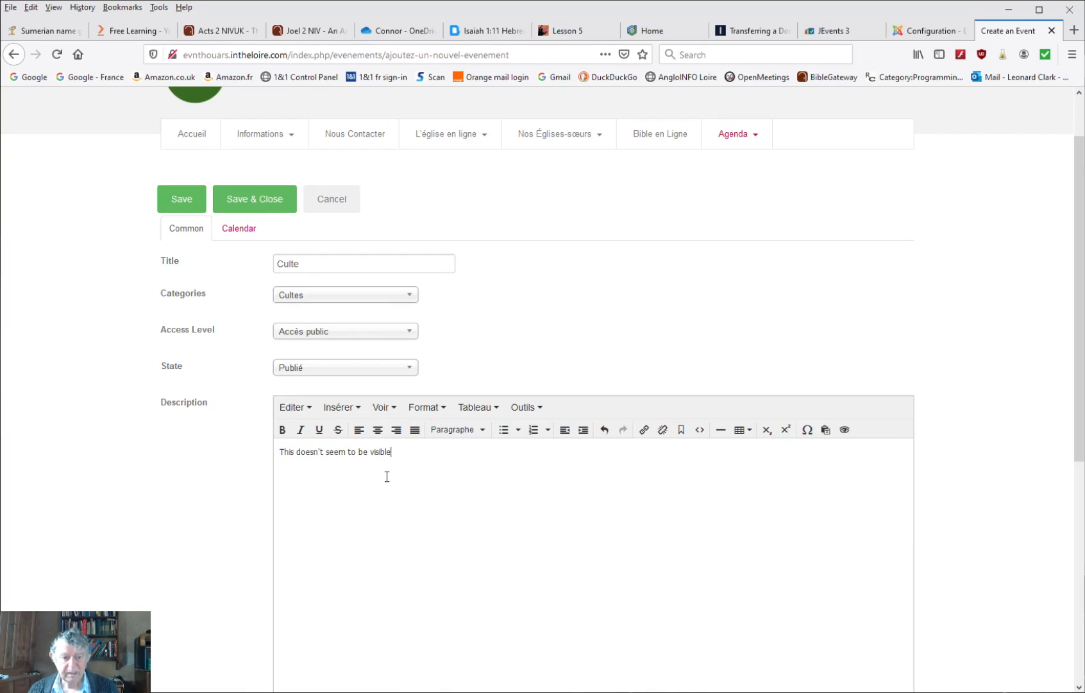
Look over the remaining common fields, then set the event's start date to 31/05/2020 in its calendar settings.
scroll(528, 500, "down", 4)
scroll(529, 524, "down", 2)
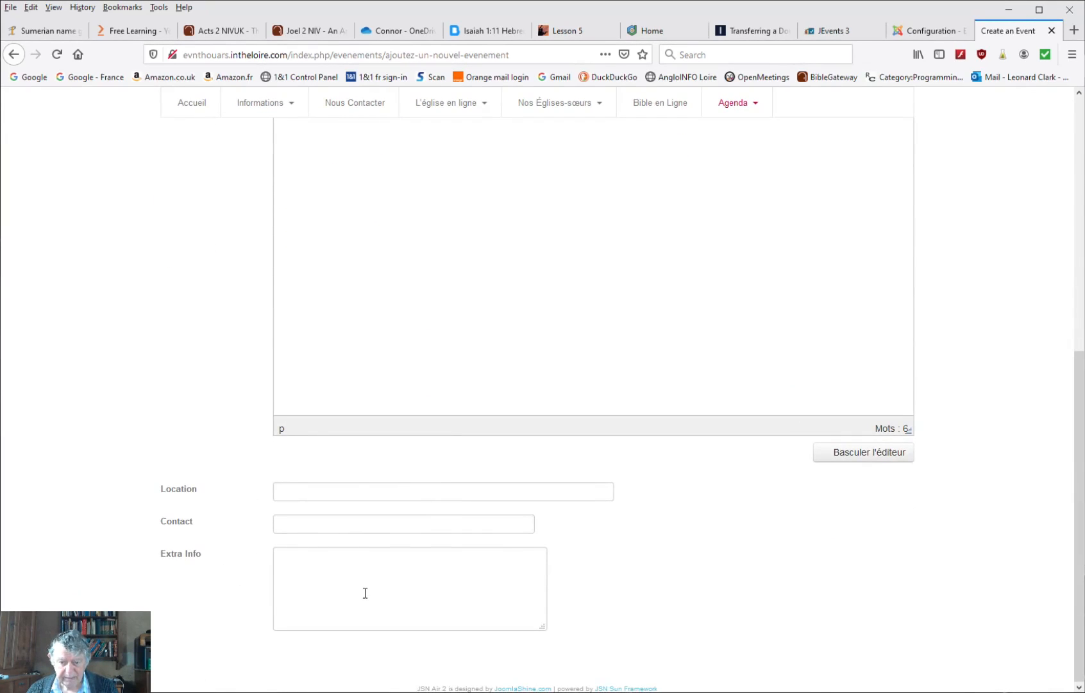
scroll(365, 593, "up", 7)
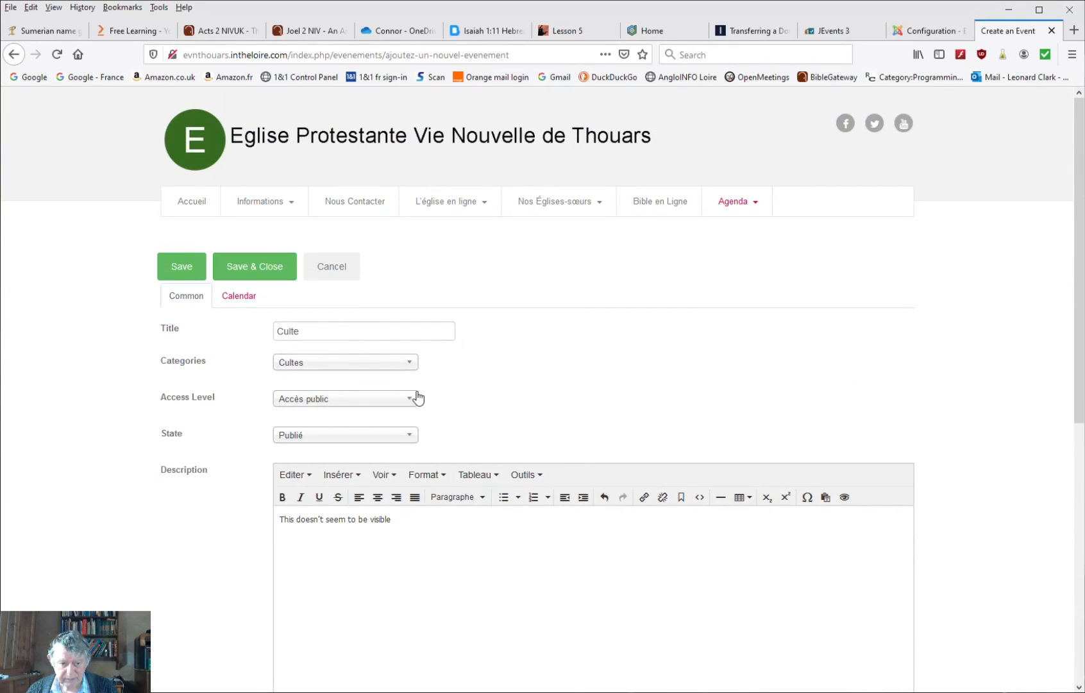
left_click(247, 306)
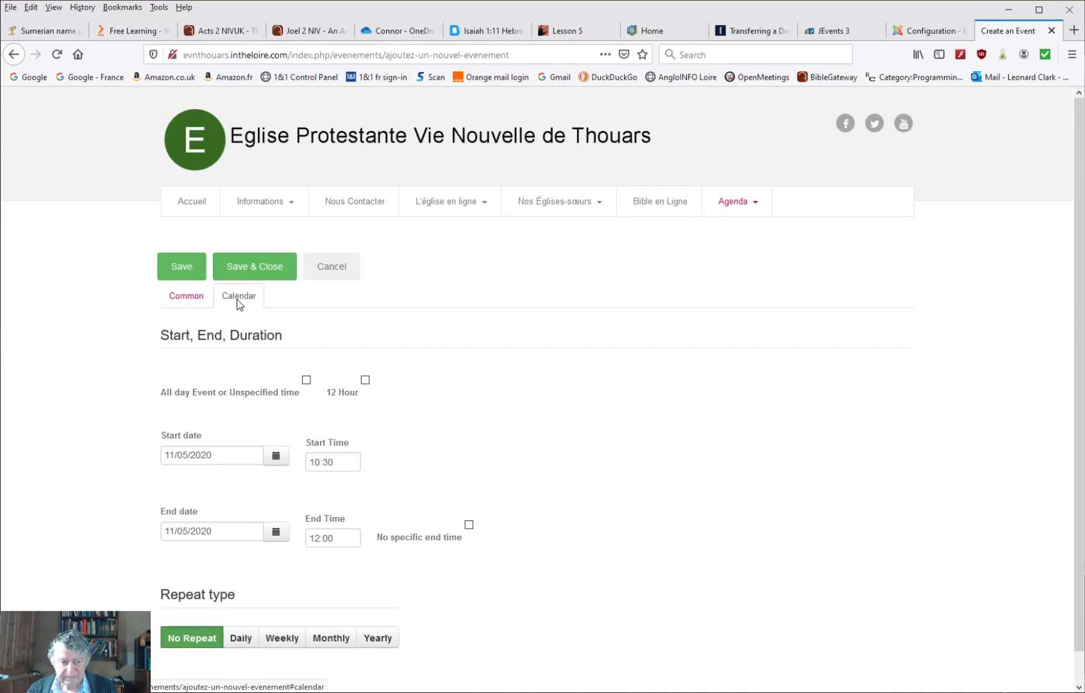
left_click(237, 301)
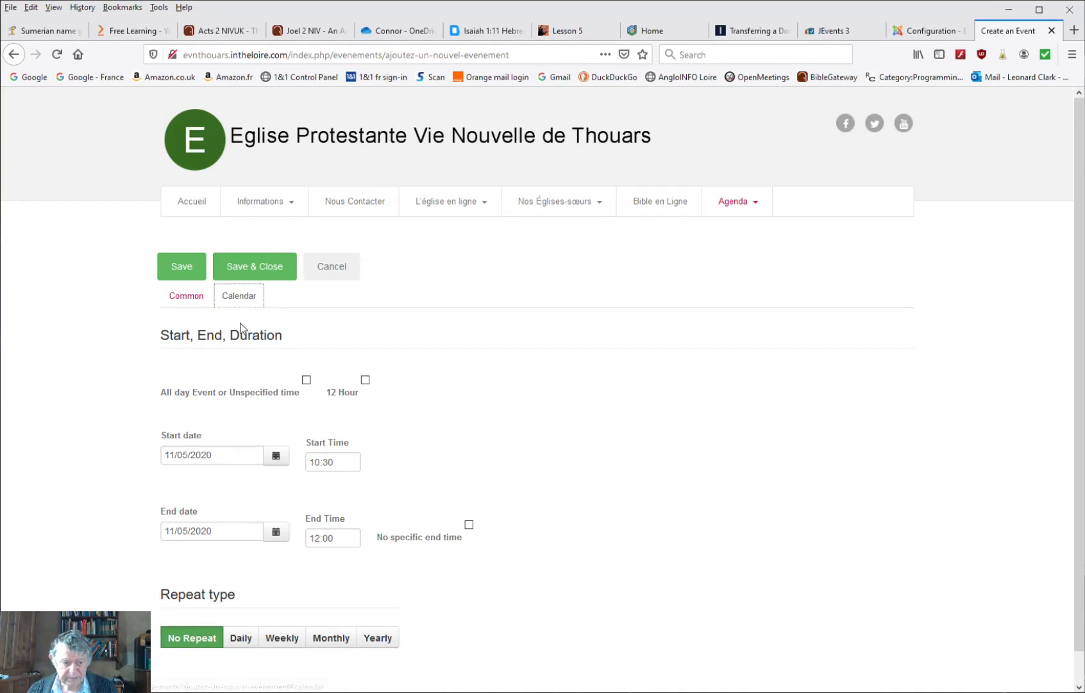
left_click(276, 454)
left_click(321, 404)
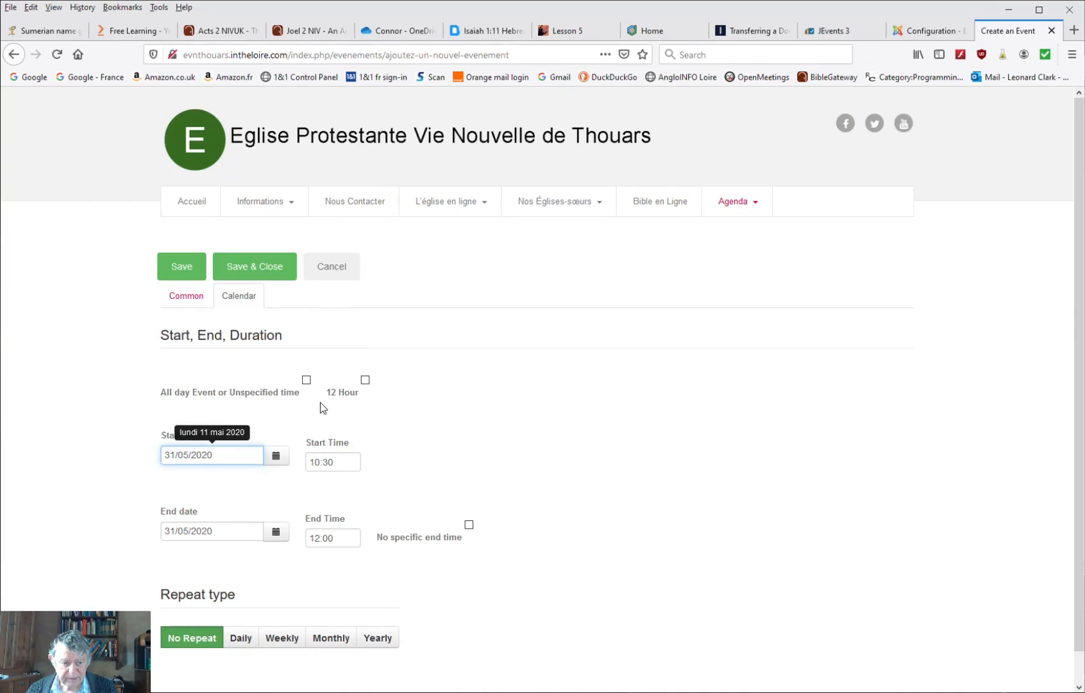
Set the event's start time to 11:00, then save and close the event.
left_click(314, 462)
left_click_drag(313, 462, 346, 461)
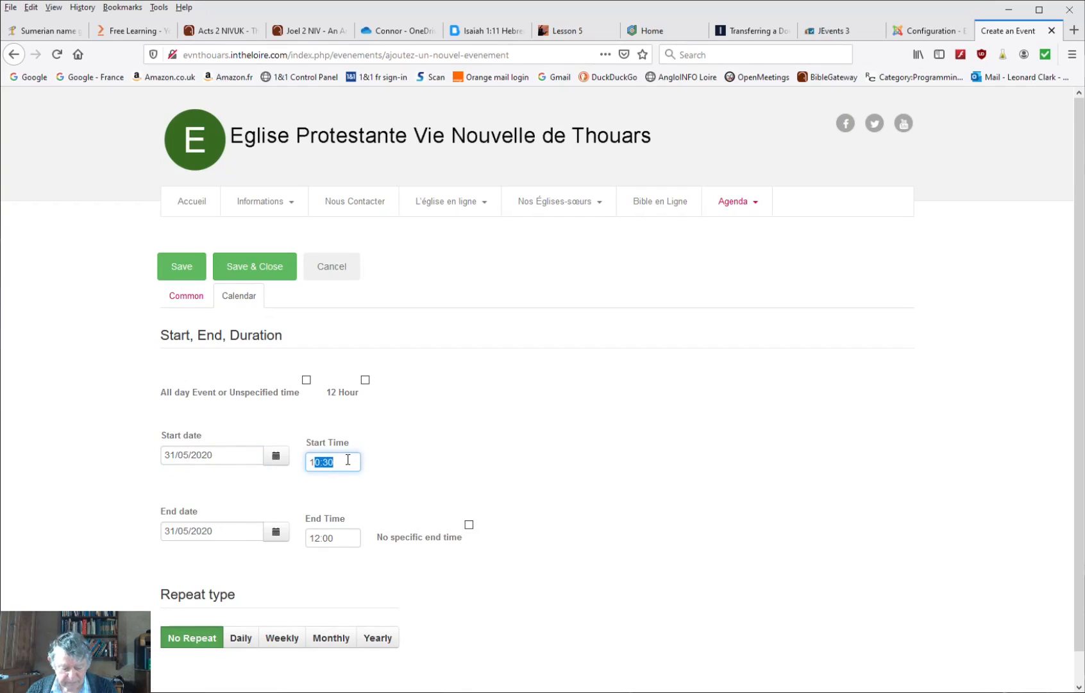
type("1:0")
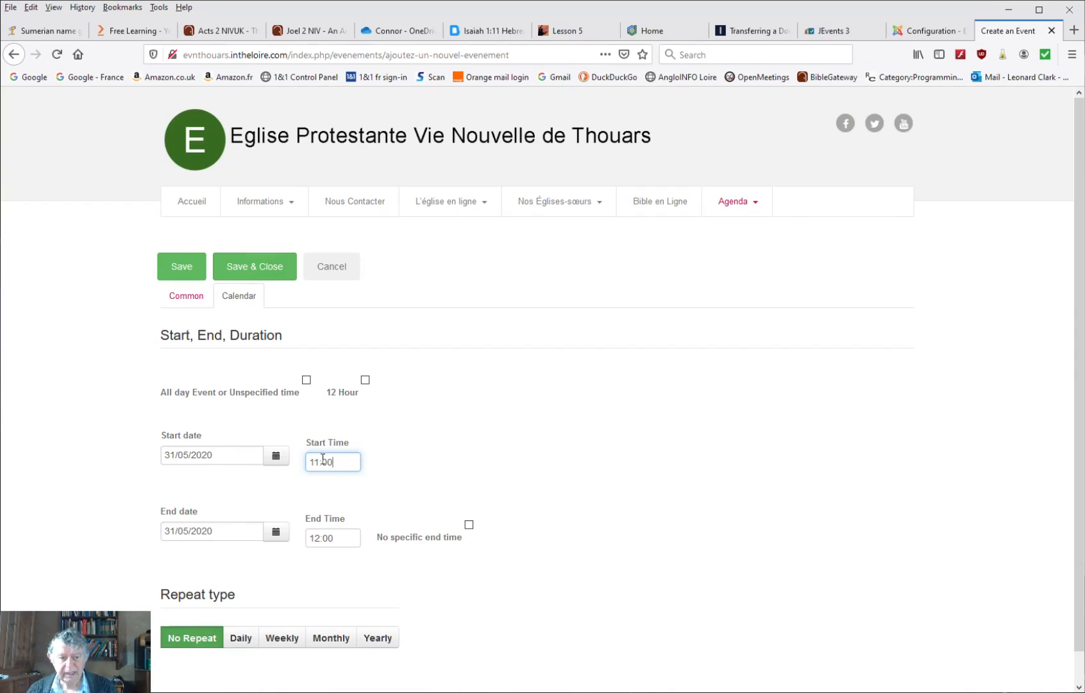
left_click(250, 266)
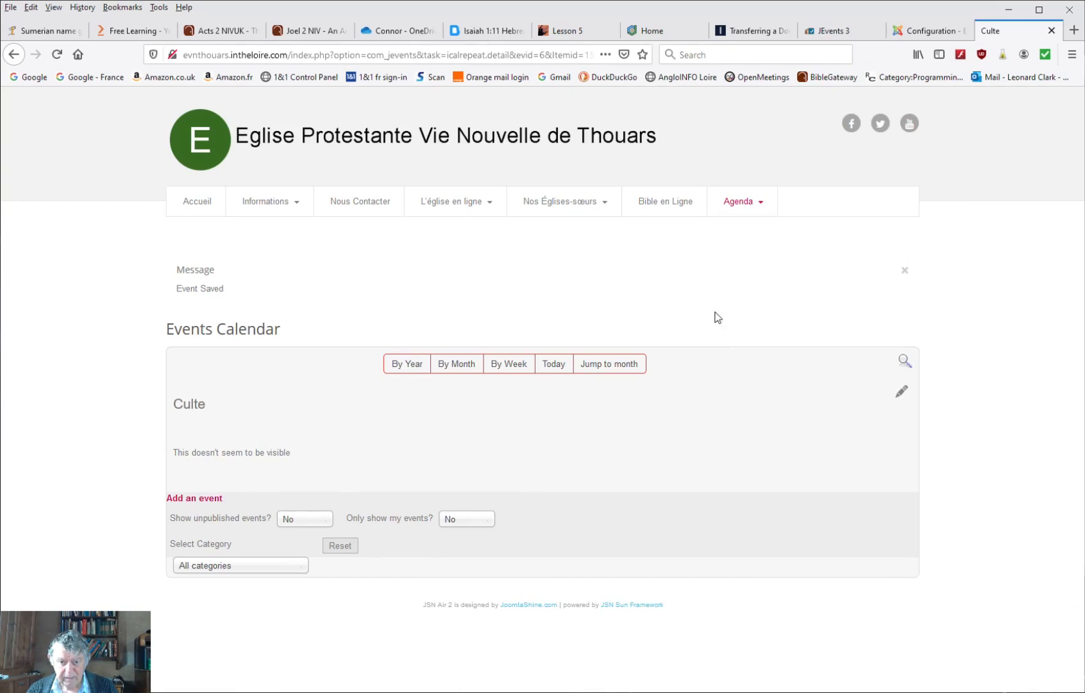
Open the church's events calendar and check the May 2020 month view for the new Culte event on Sunday 31.
mouse_move(747, 210)
left_click(750, 234)
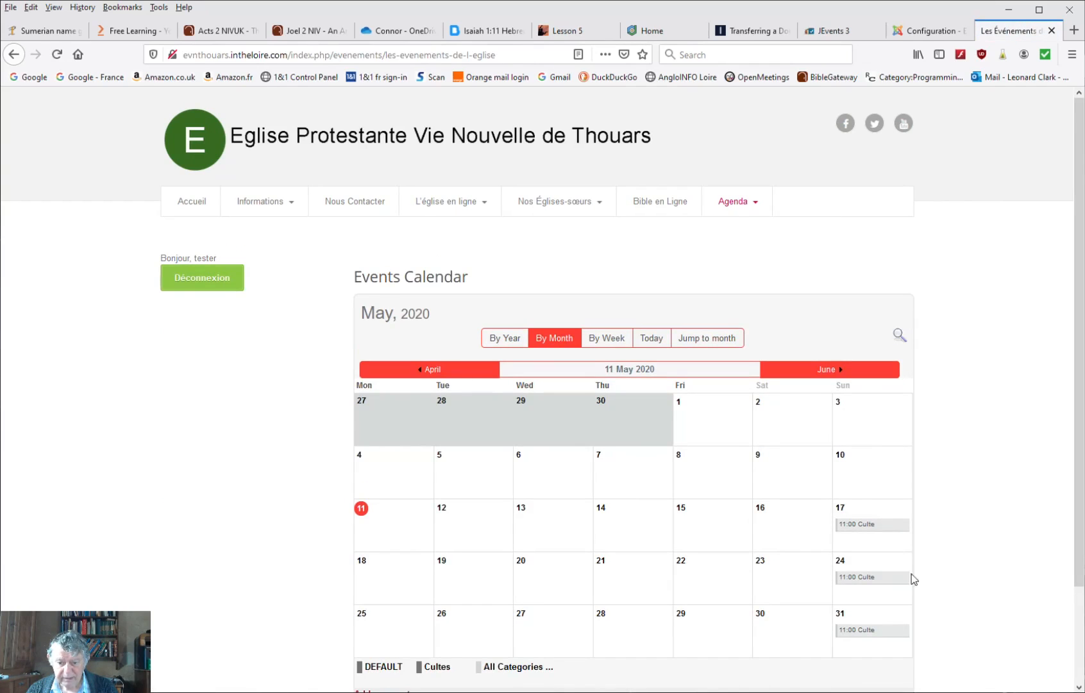
mouse_move(871, 637)
mouse_move(1081, 552)
left_mouse_down()
mouse_move(1083, 657)
mouse_move(1081, 568)
left_mouse_up()
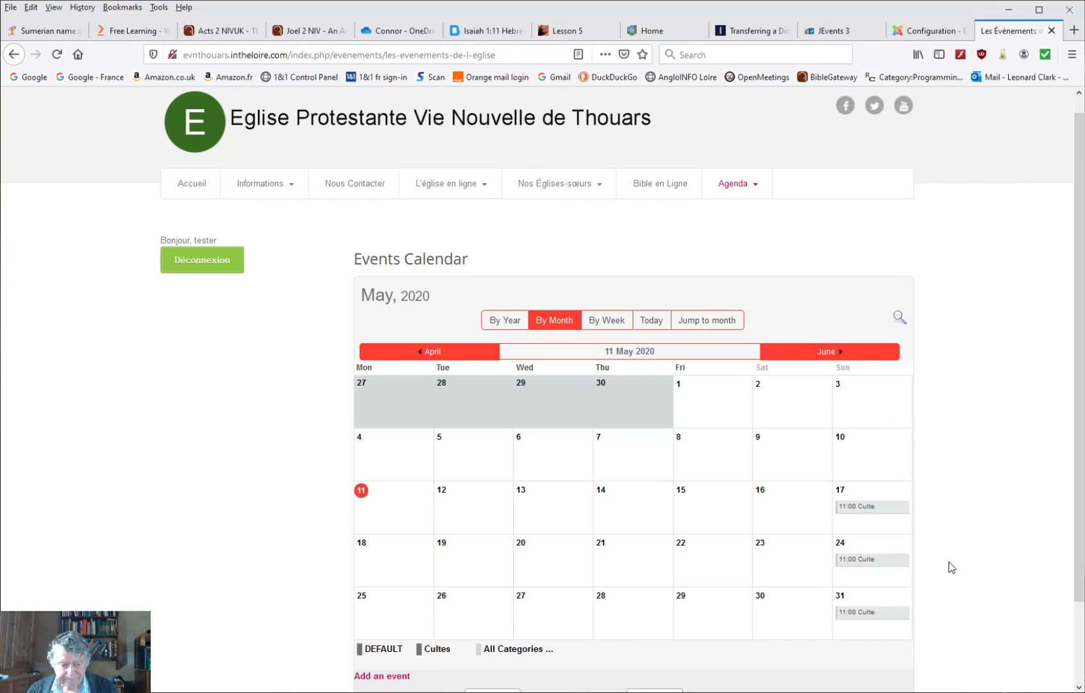
scroll(952, 567, "down", 2)
scroll(952, 567, "up", 3)
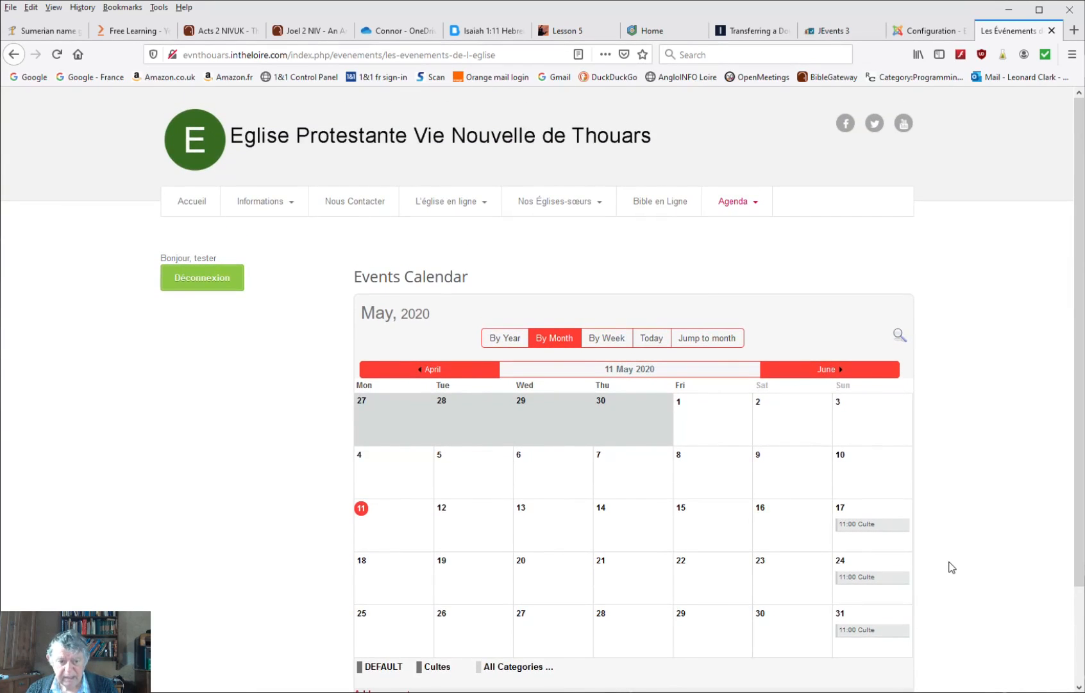
scroll(952, 567, "down", 2)
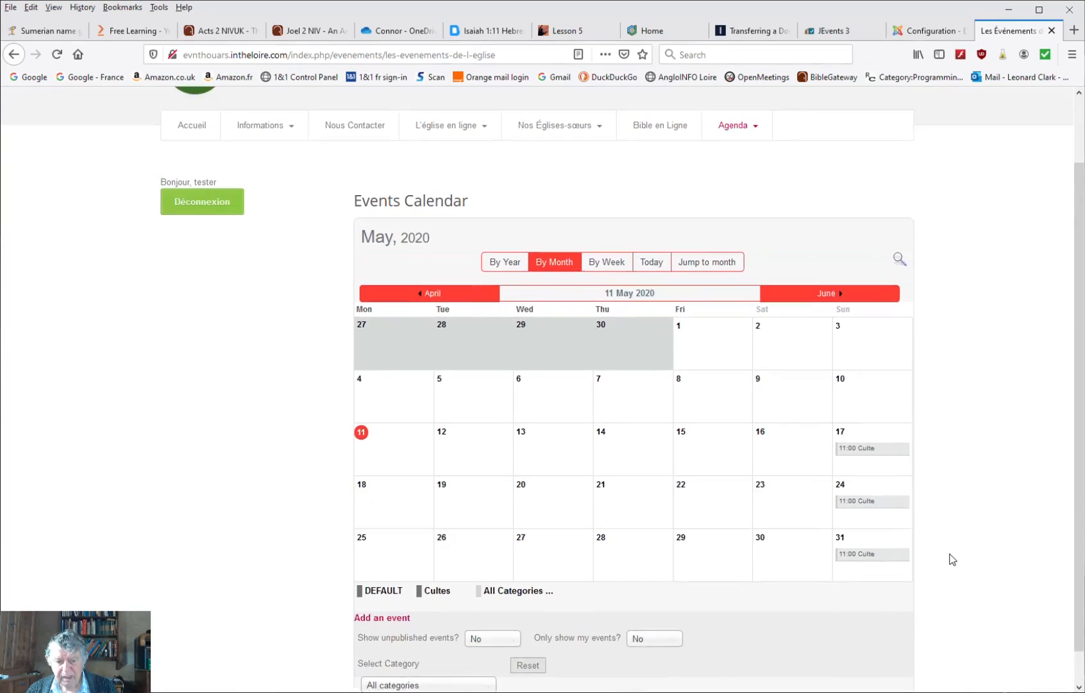
scroll(951, 559, "up", 1)
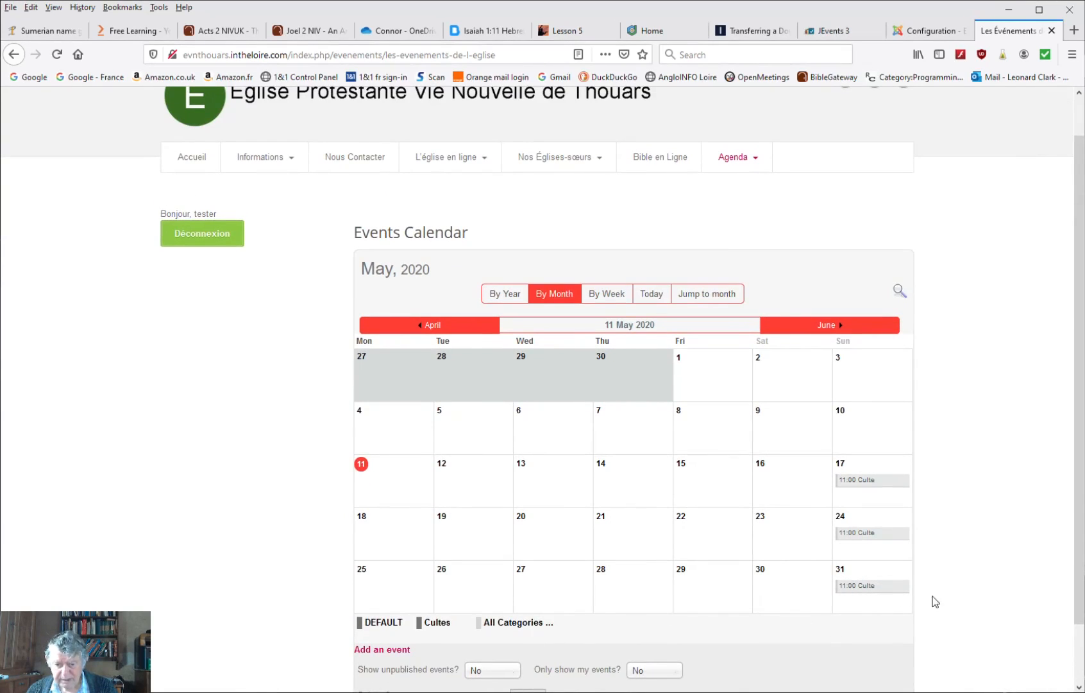
scroll(935, 603, "up", 1)
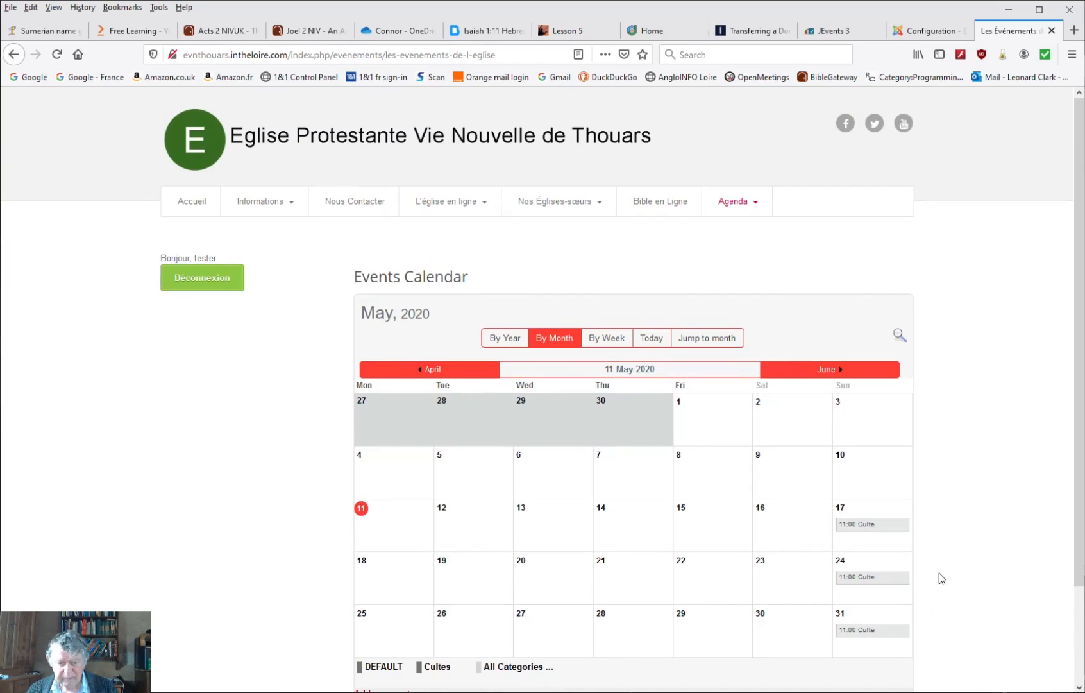
Log the test user out of the site from the events calendar page.
mouse_move(780, 560)
left_click(194, 282)
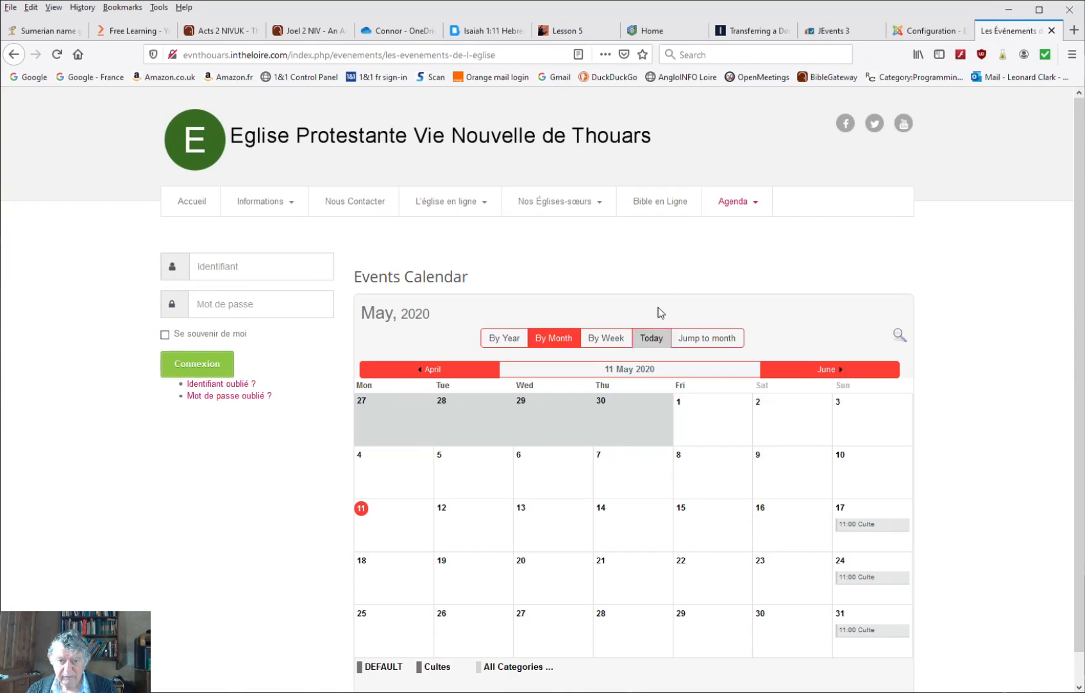
mouse_move(735, 204)
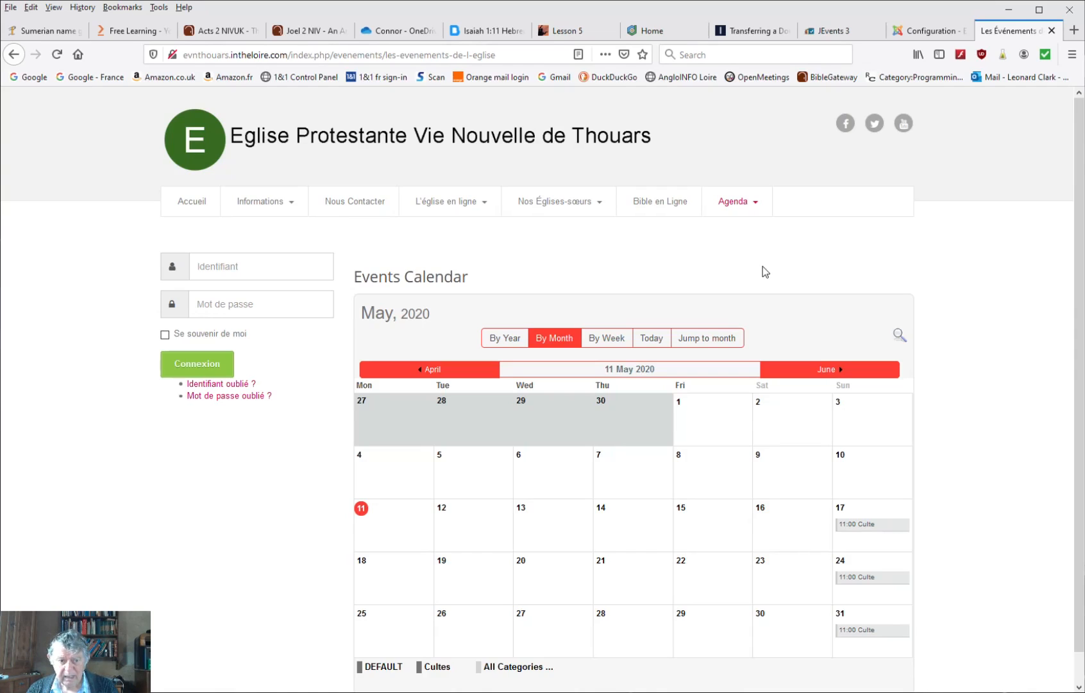
View the Rassemblements information page and follow its agenda link to the events calendar.
mouse_move(266, 203)
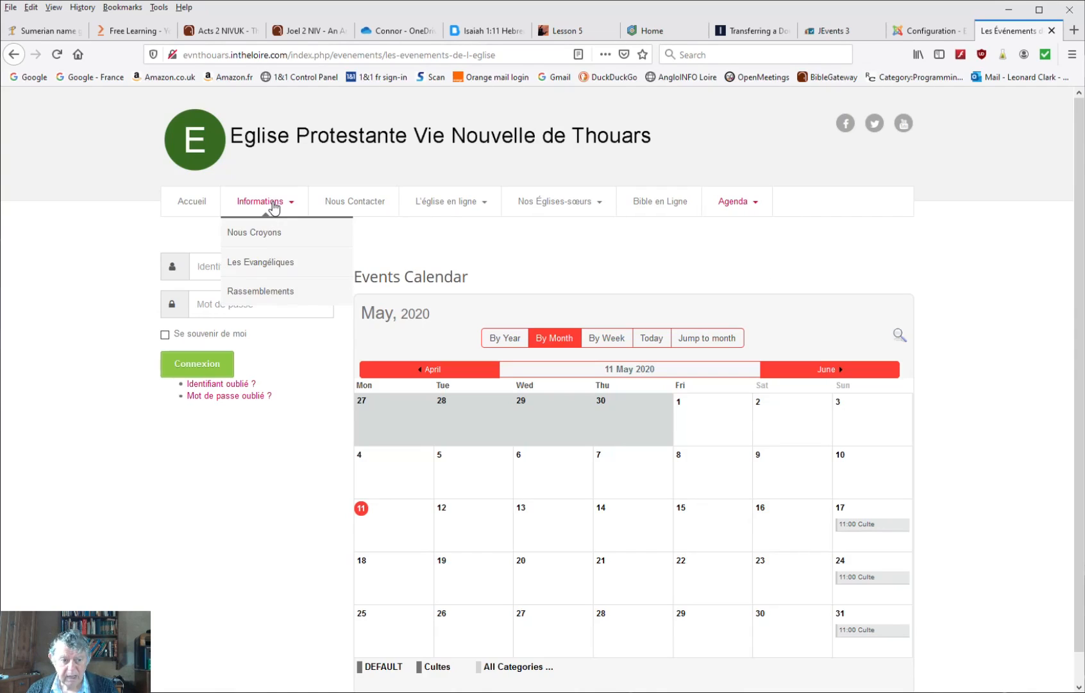
left_click(274, 293)
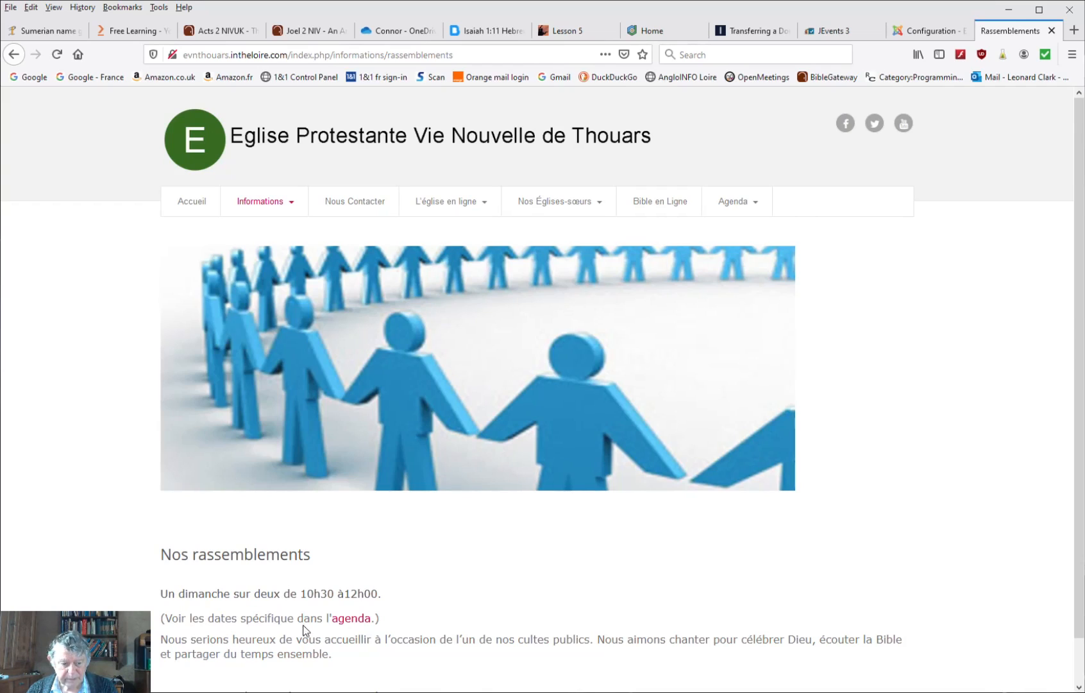
left_click(349, 618)
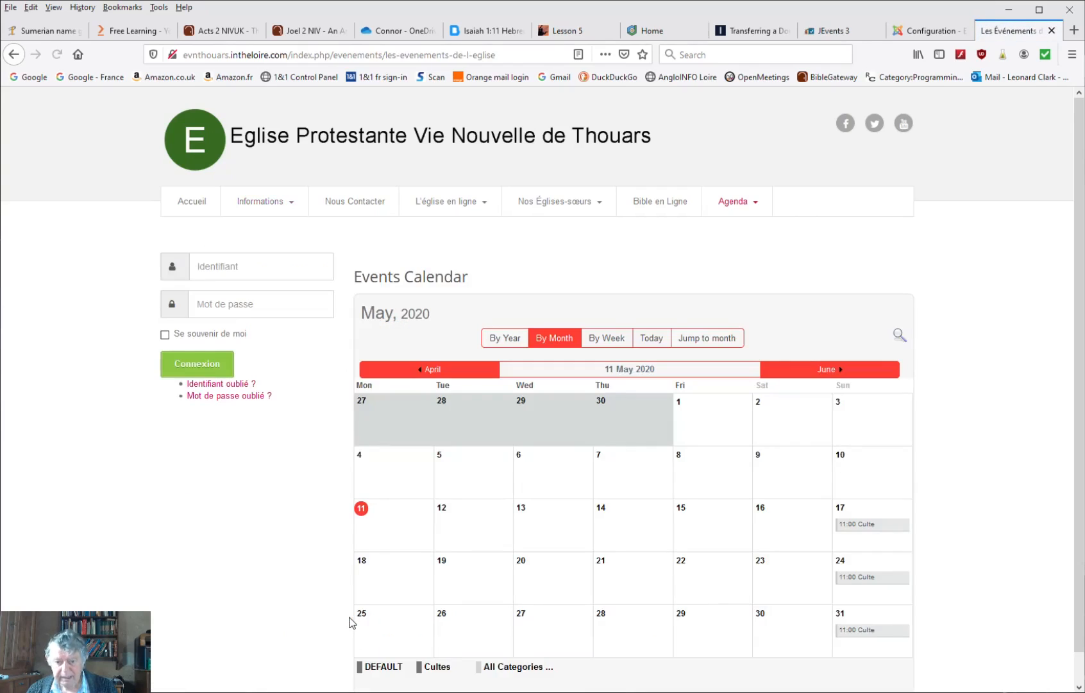